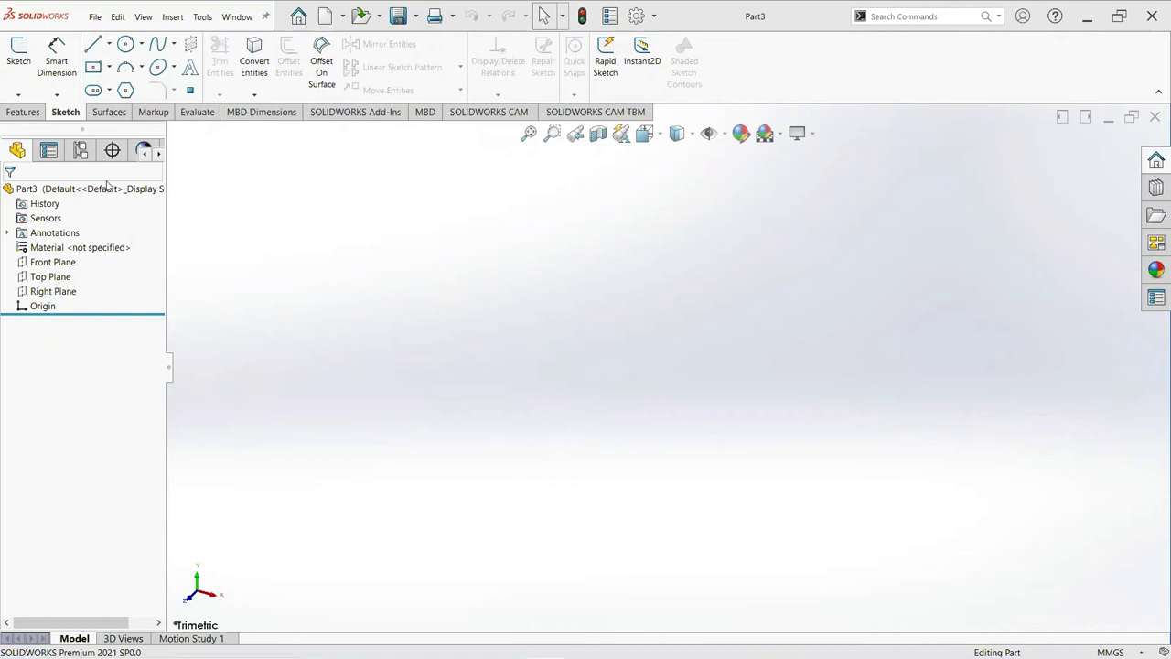
Step: Start a Front Plane sketch with a vertical construction line rising from the origin
click(80, 260)
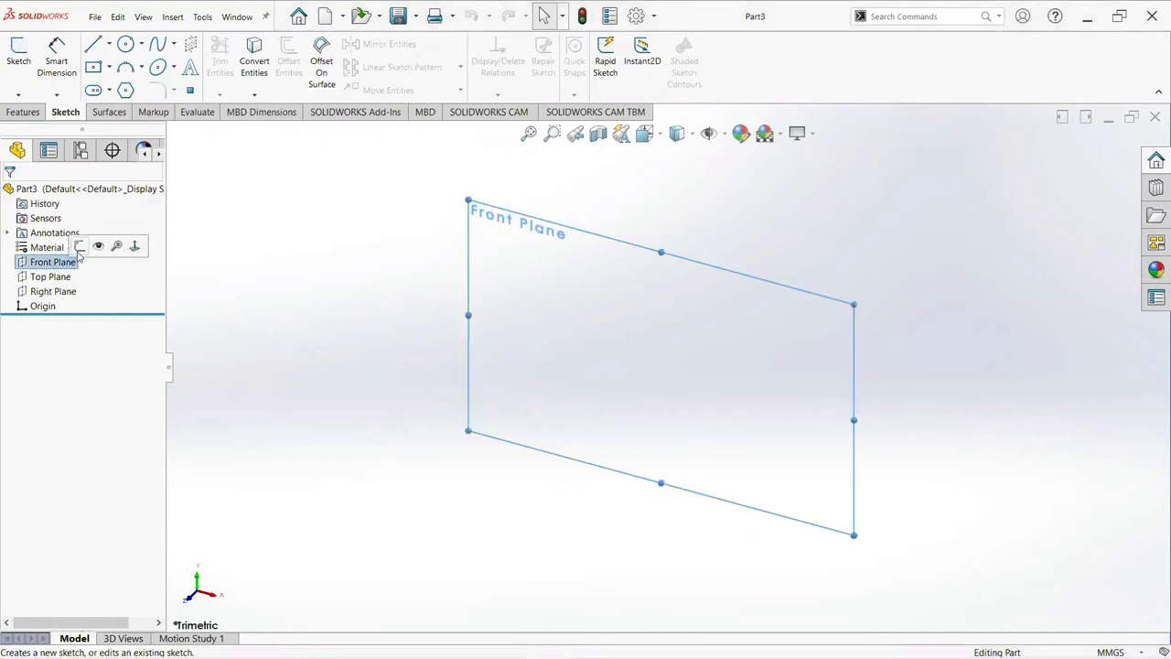
click(80, 247)
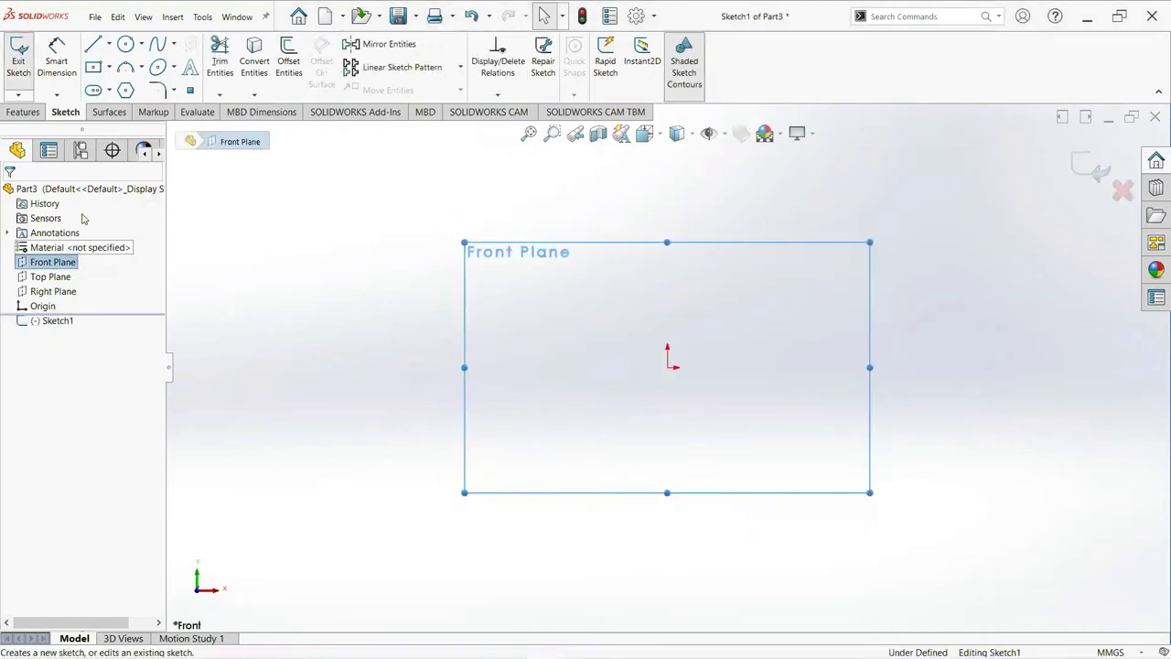
click(92, 48)
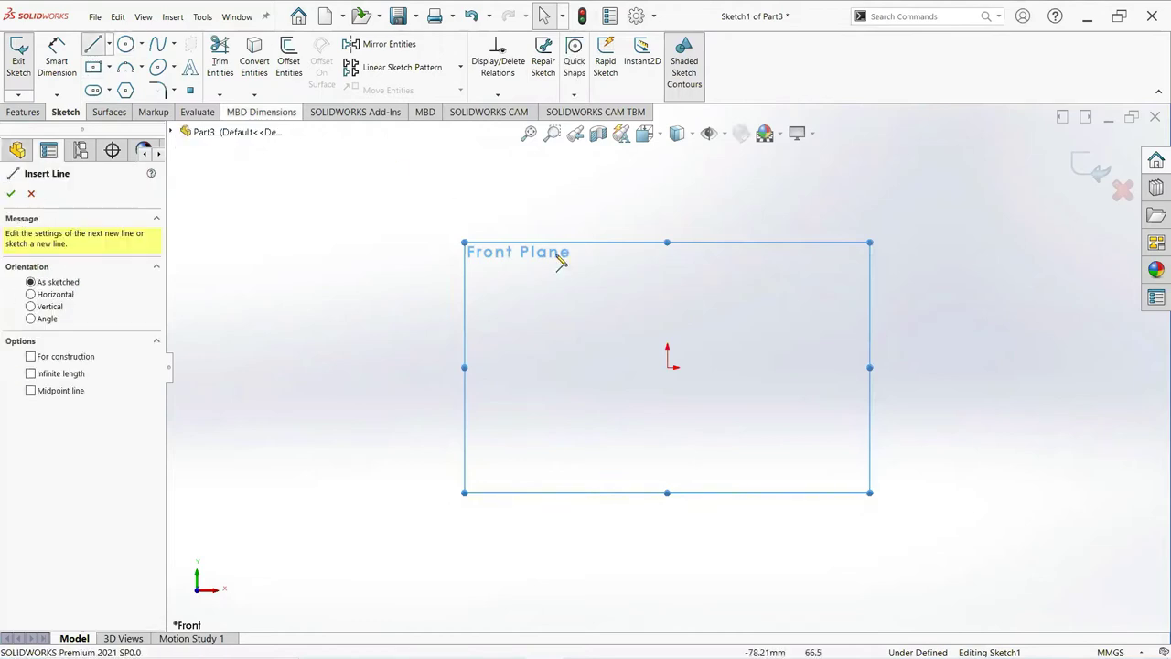
click(667, 367)
click(667, 209)
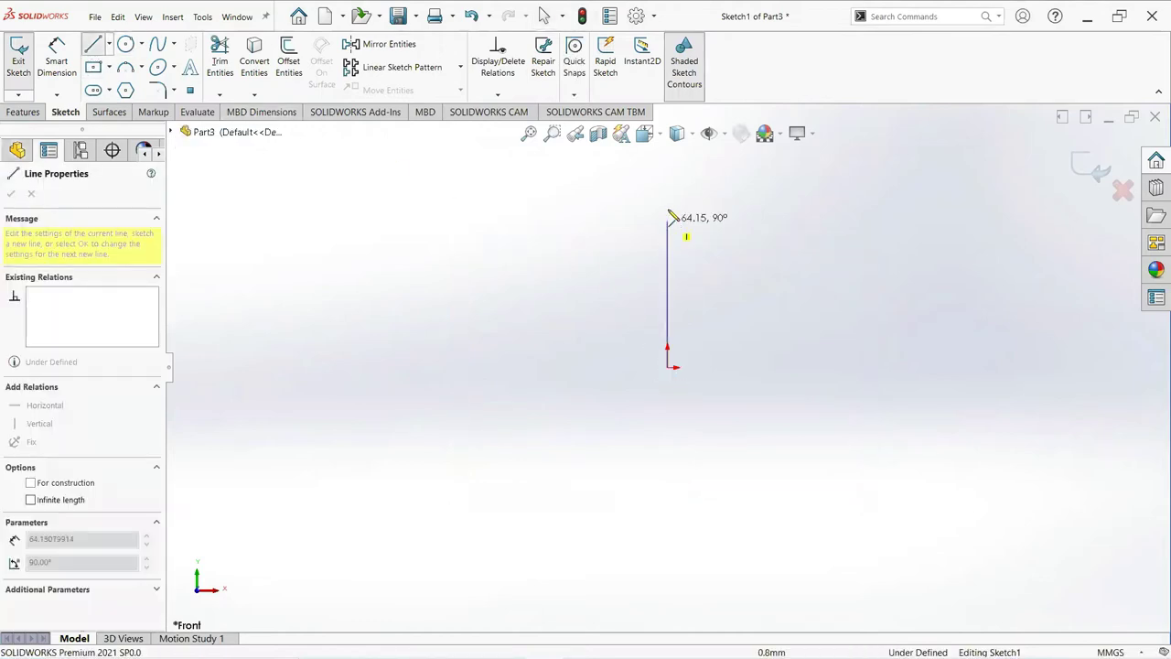
right_click(668, 211)
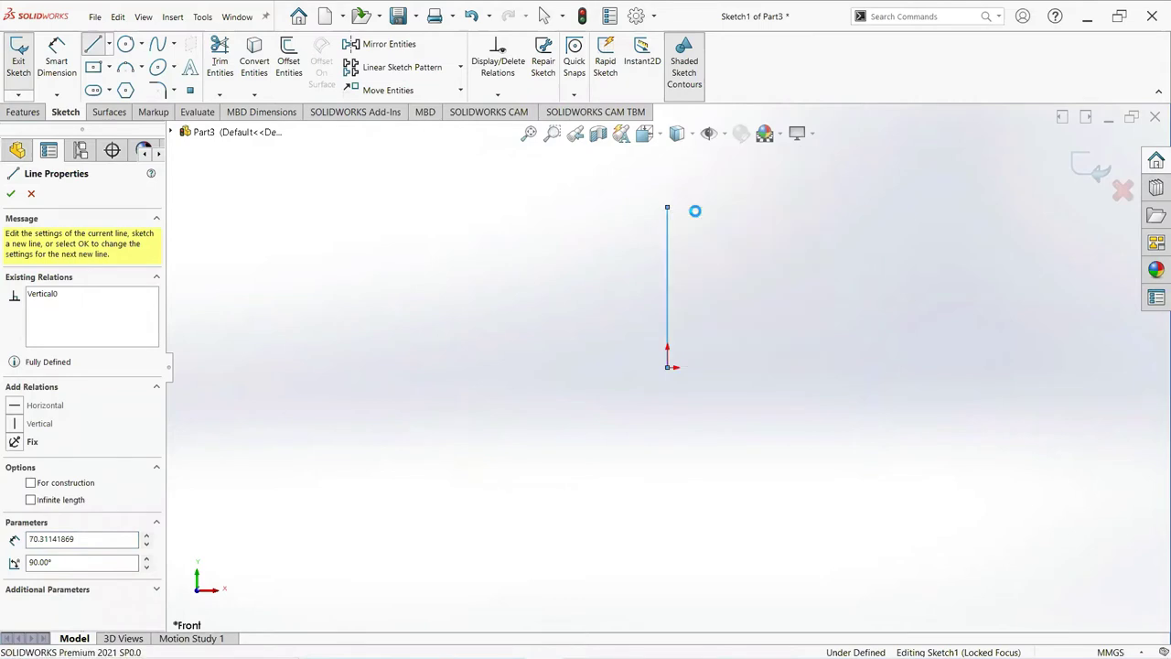
click(698, 219)
key(Escape)
click(668, 234)
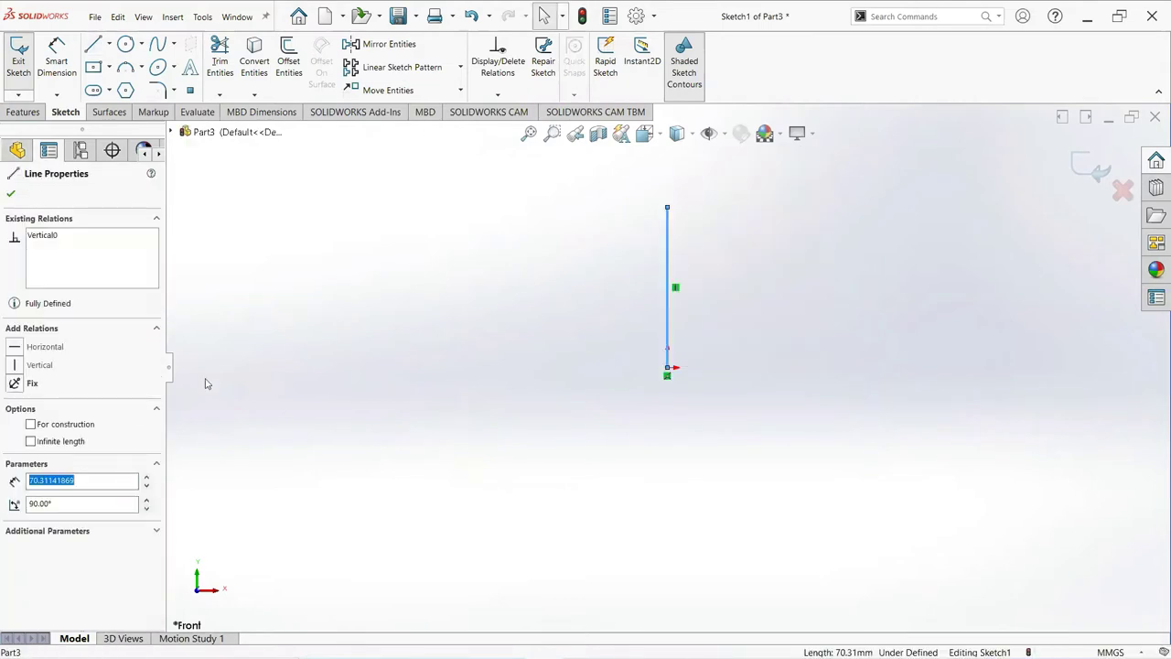
click(31, 425)
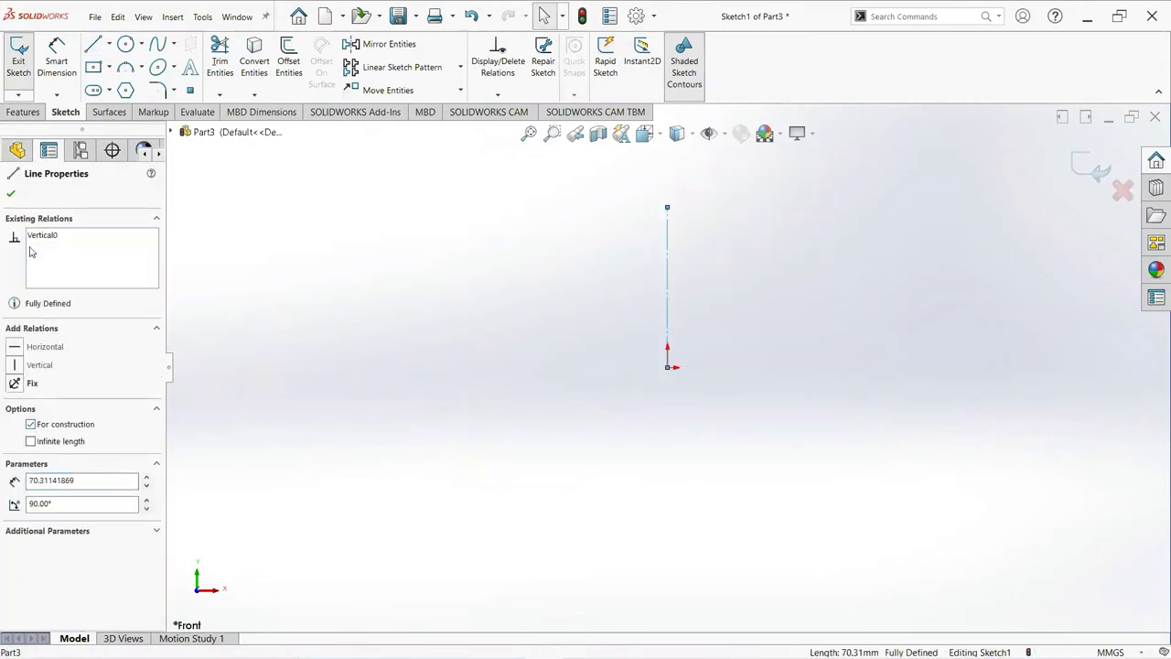
click(10, 195)
Step: Draw a short horizontal line rightward from the origin
scroll(884, 247, down, 1)
click(95, 48)
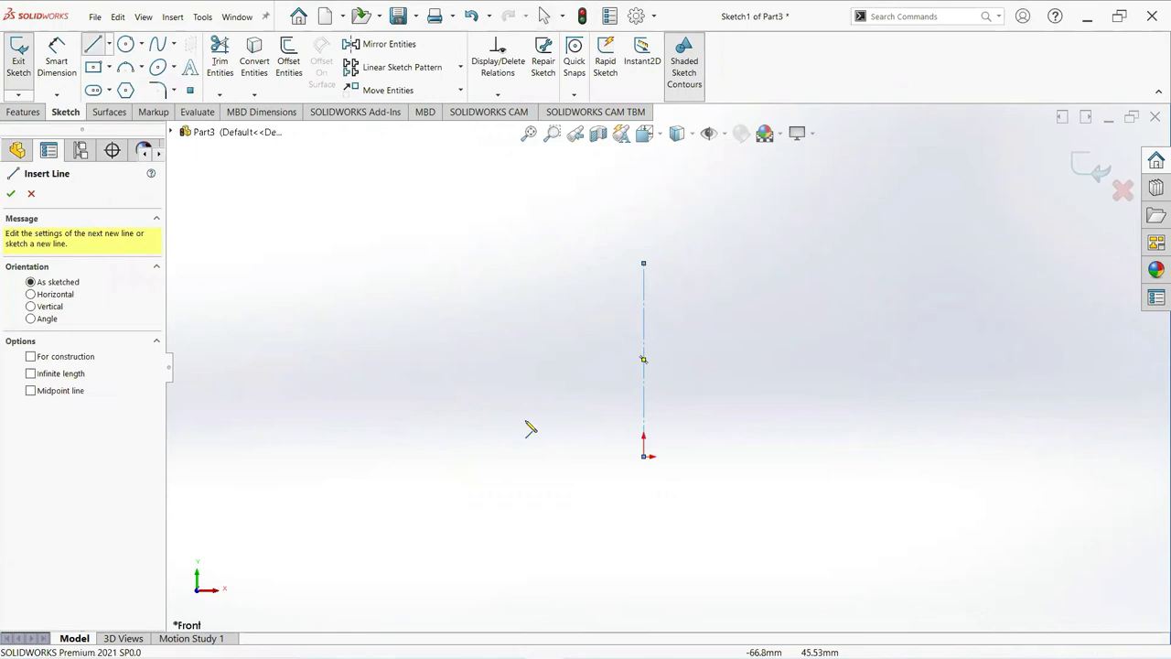
click(644, 457)
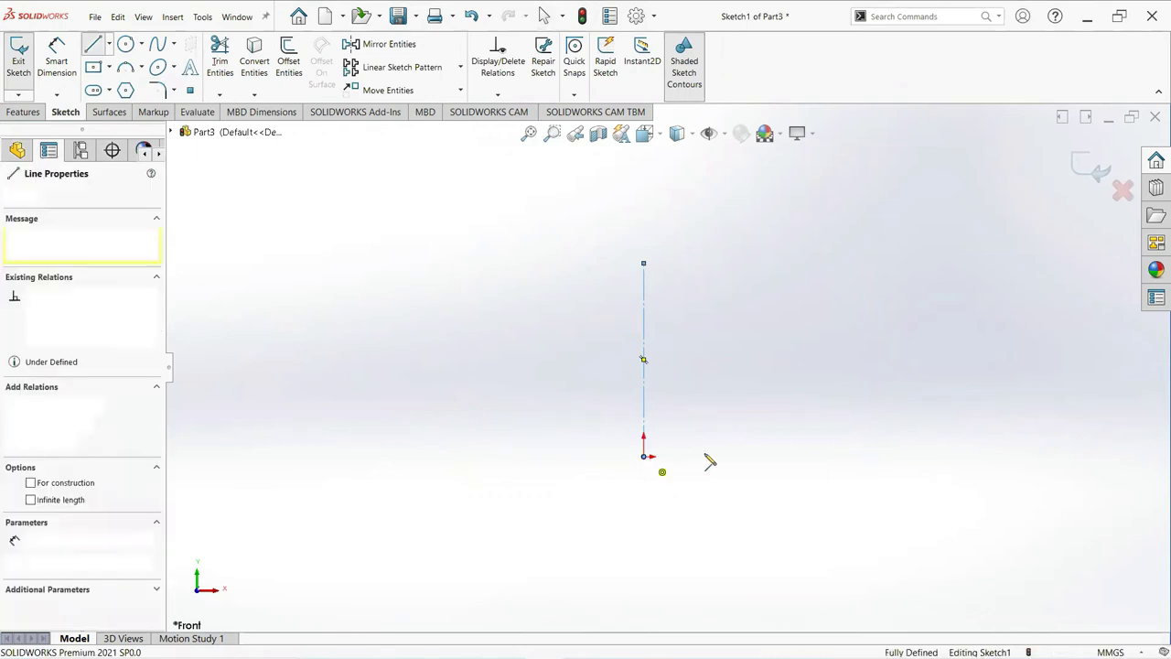
click(724, 462)
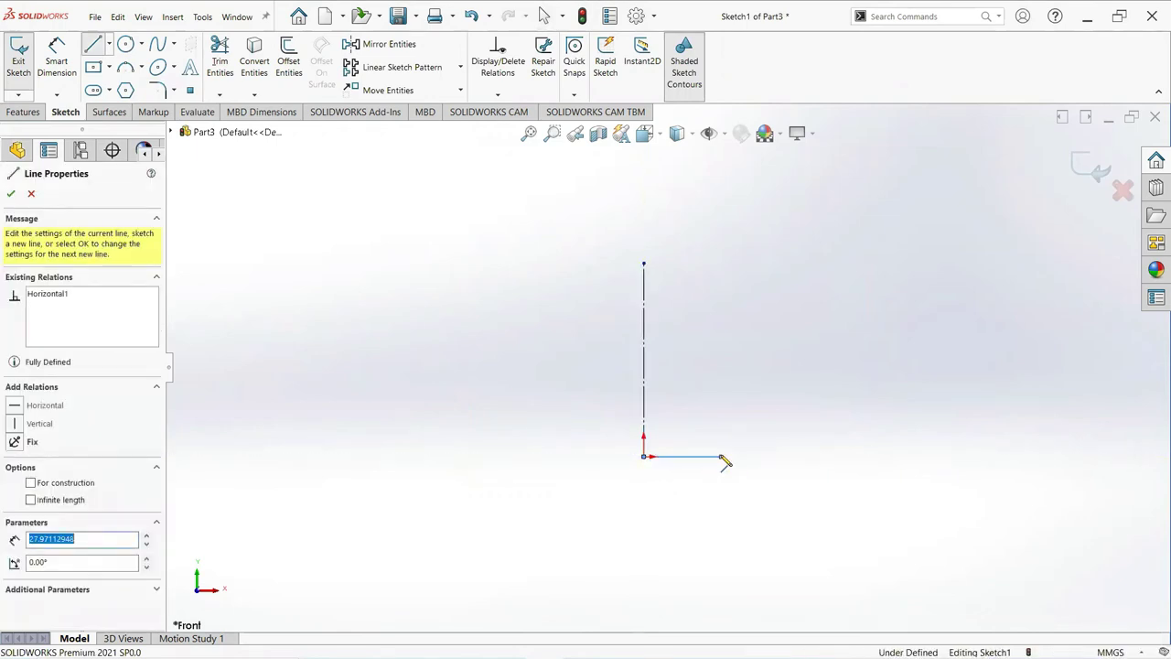
right_click(723, 463)
click(760, 478)
key(Escape)
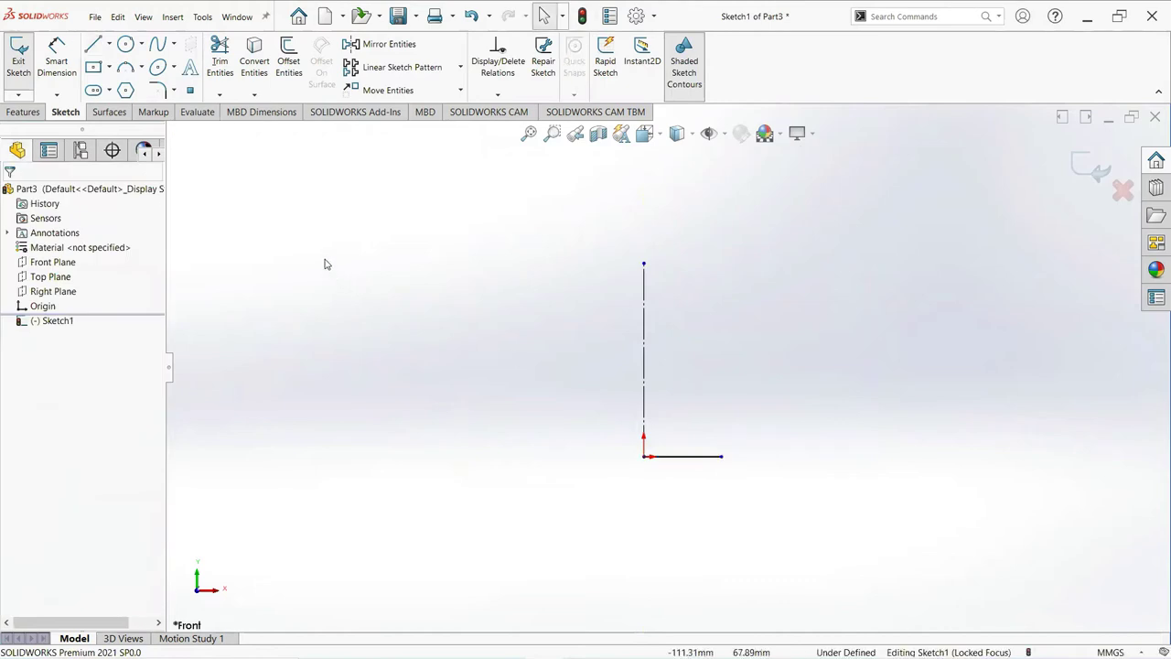
Step: Dimension the horizontal base line to 20 mm with Smart Dimension
click(57, 79)
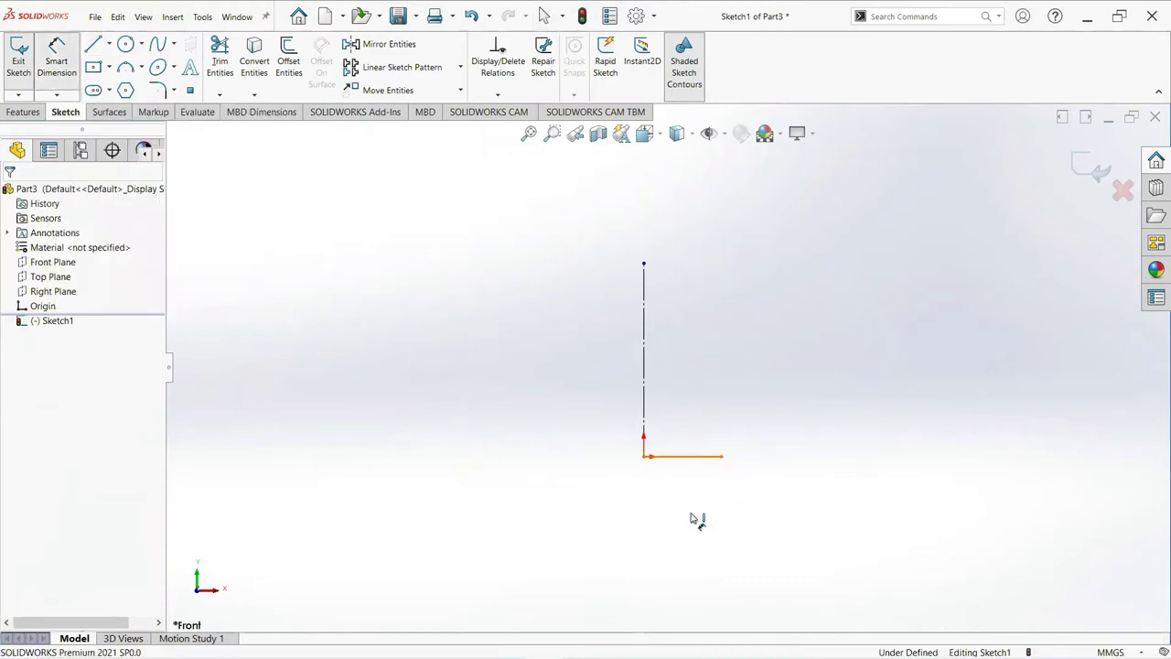
click(699, 457)
click(687, 526)
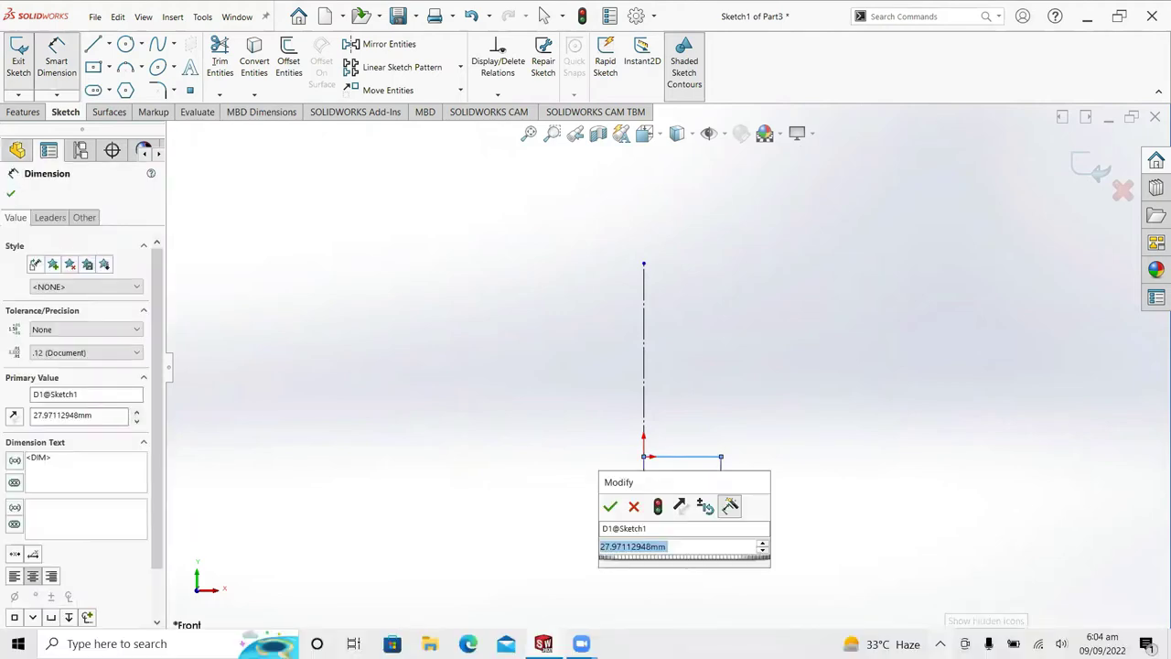
text(20)
key(Return)
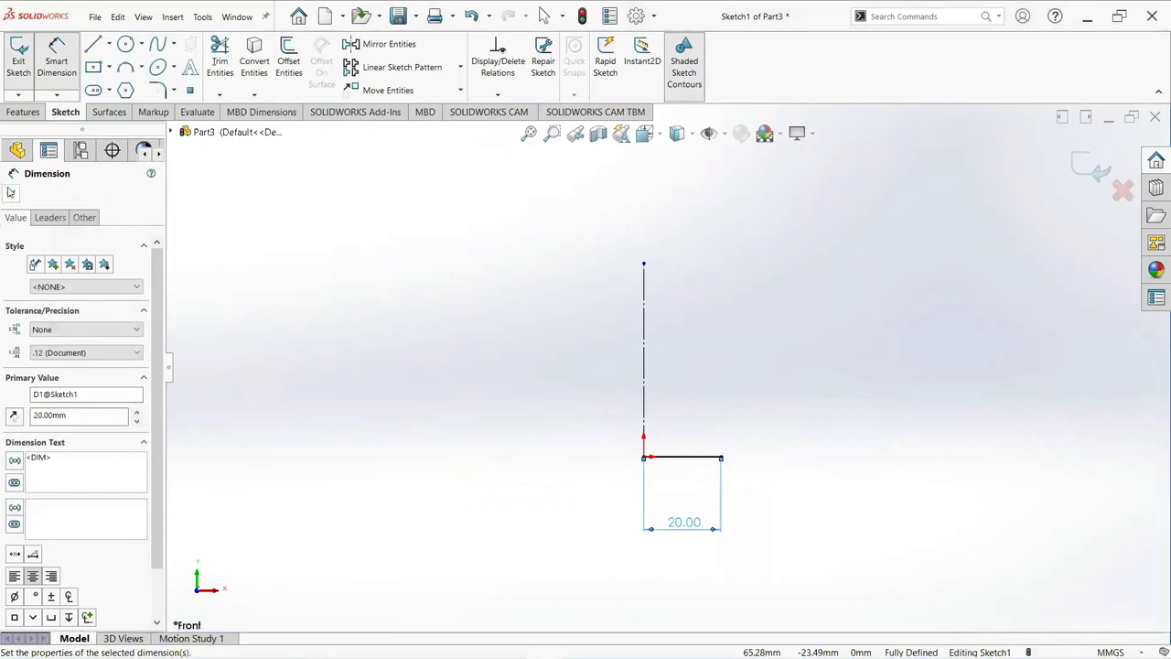
key(Escape)
key(z)
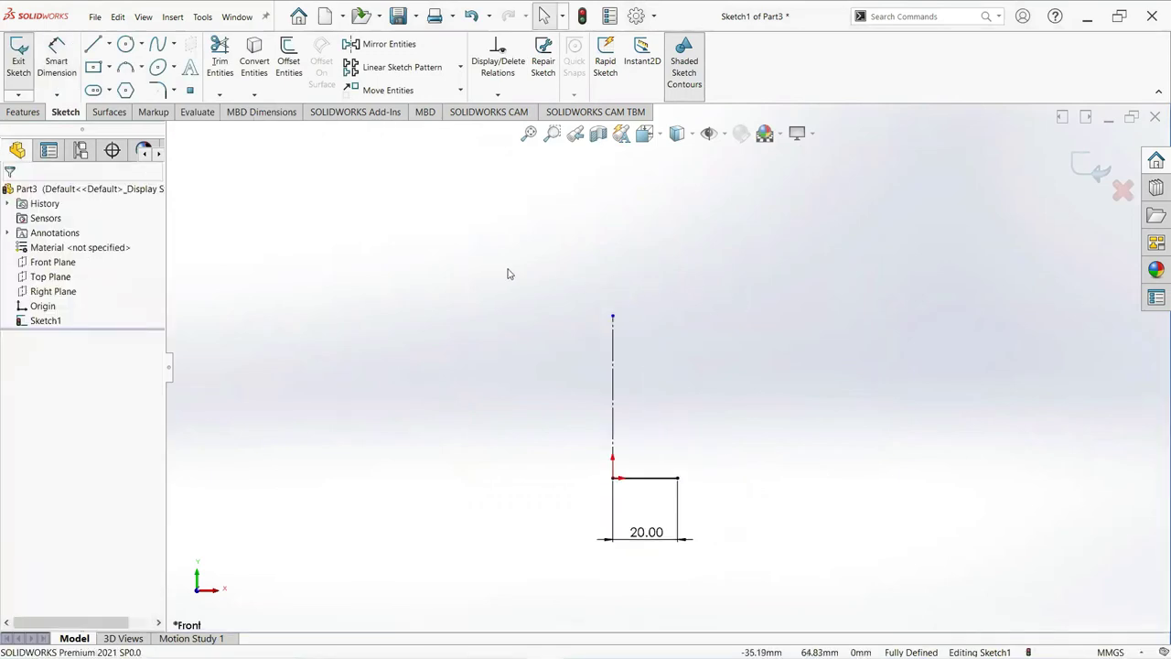
Step: From the base line's right end, draw a short vertical, an outward slanted, then a tall vertical line
click(99, 45)
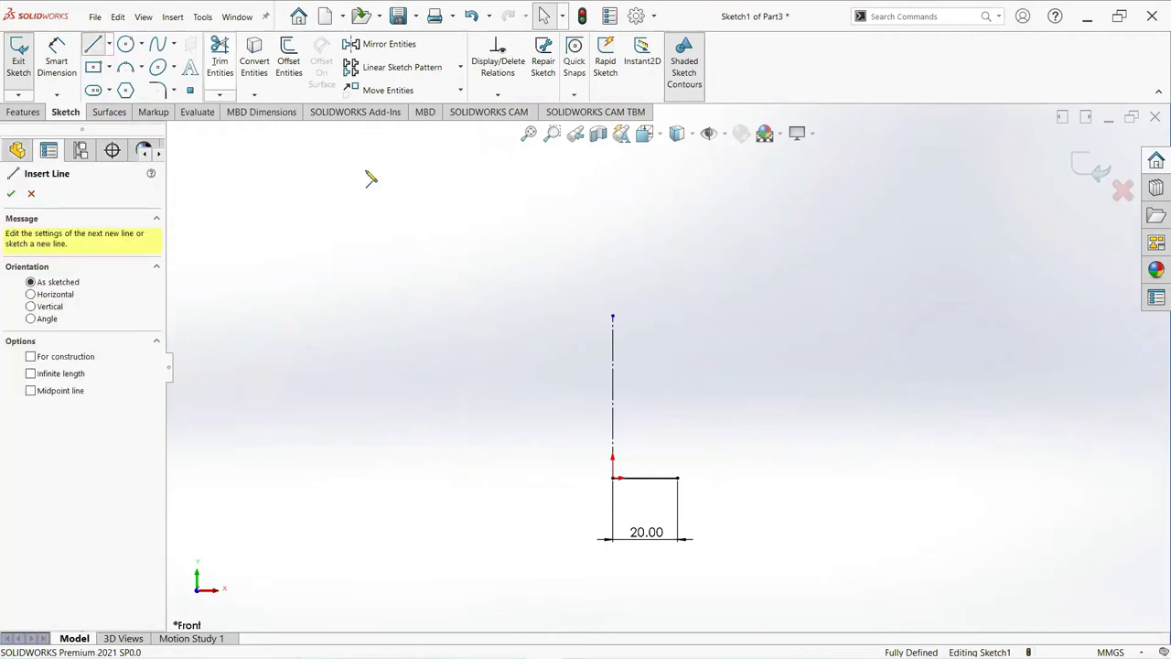
click(678, 479)
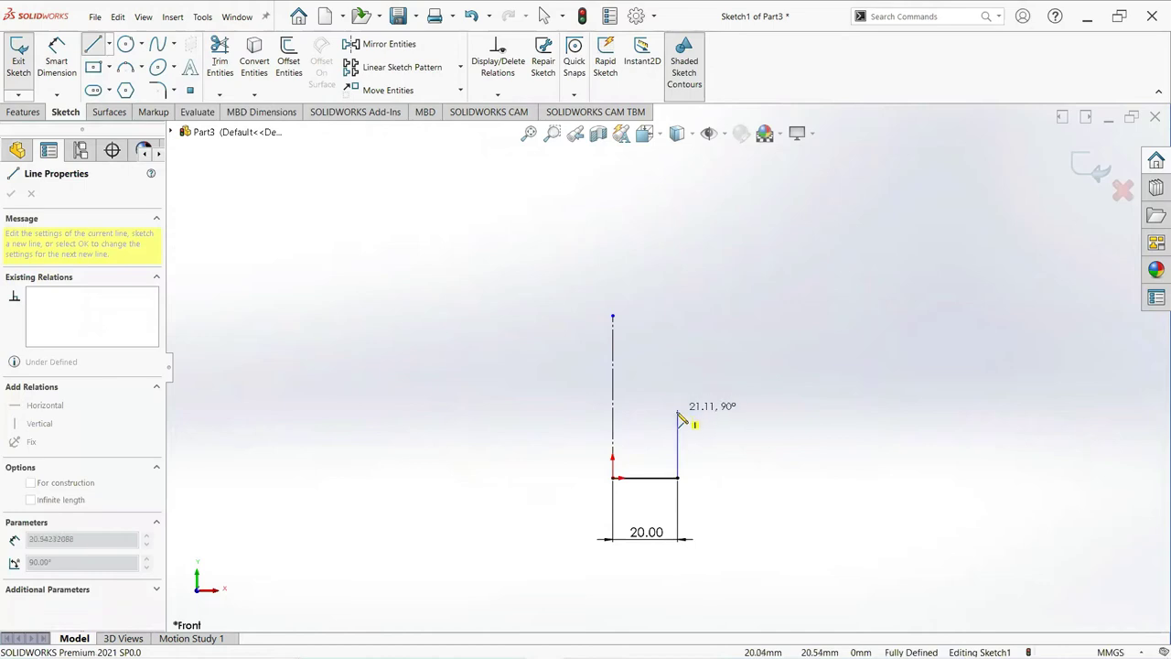
click(677, 413)
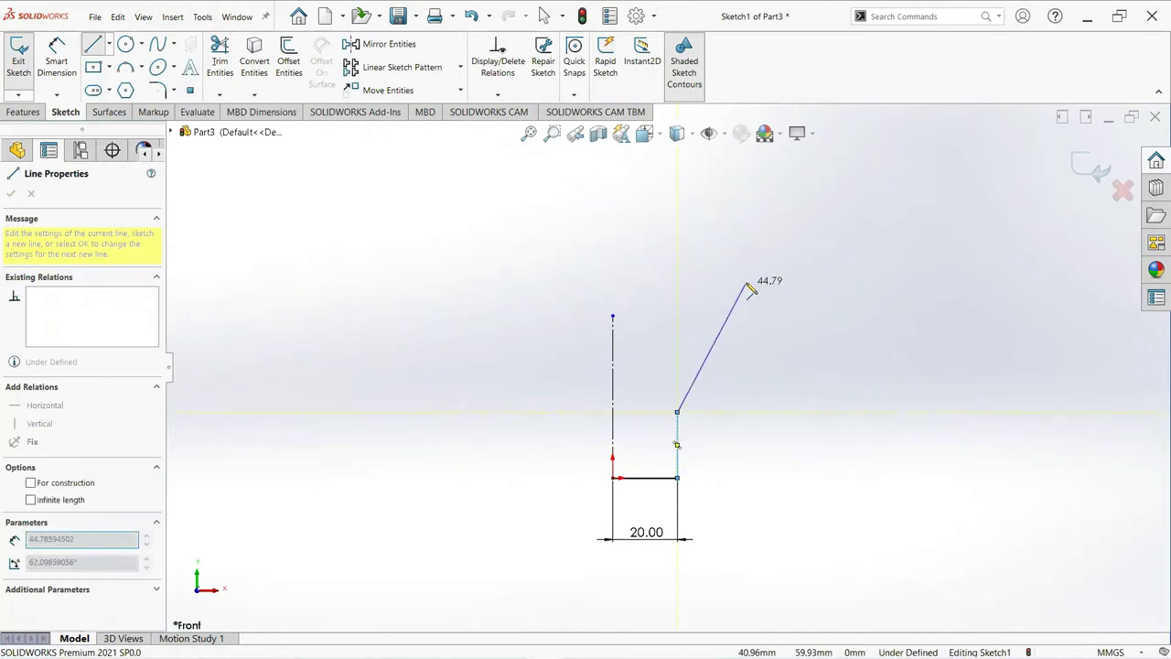
click(760, 244)
click(759, 162)
key(Escape)
key(z)
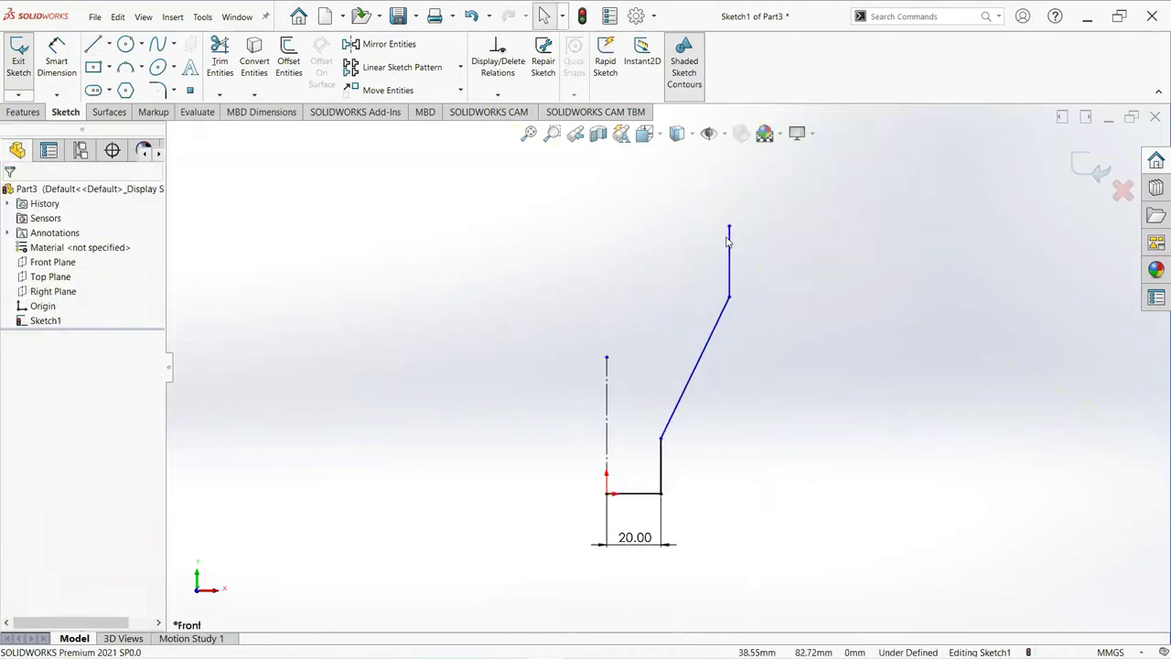
Step: Dimension the lower vertical line to 30 mm and the upper vertical line to 38 mm
click(57, 66)
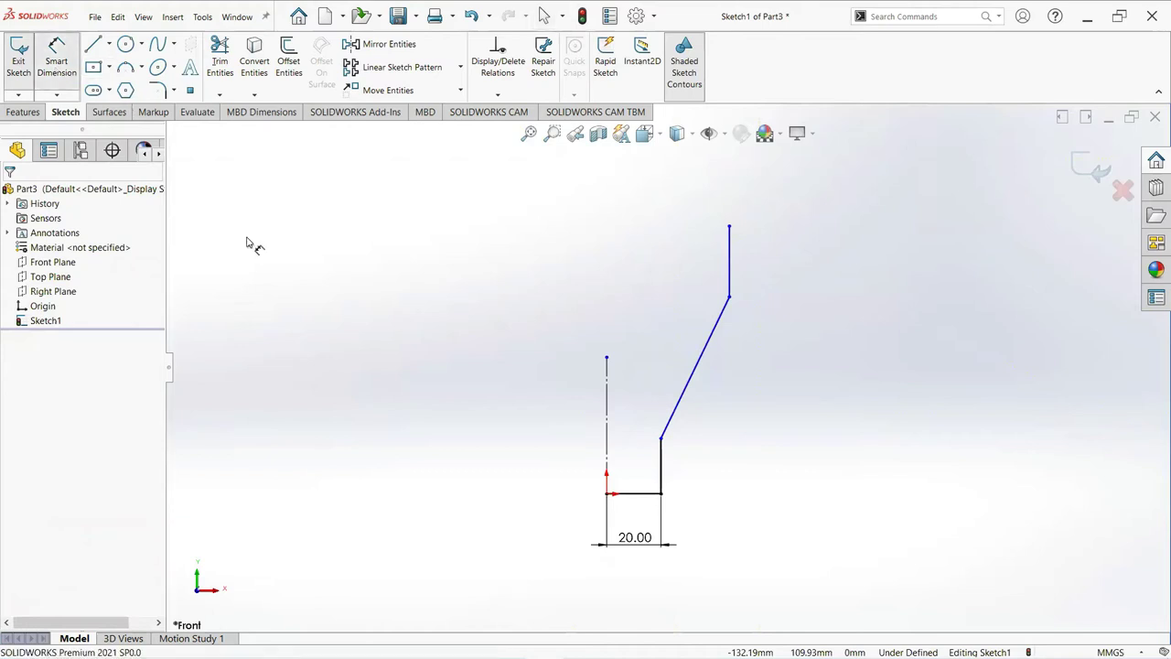
click(660, 467)
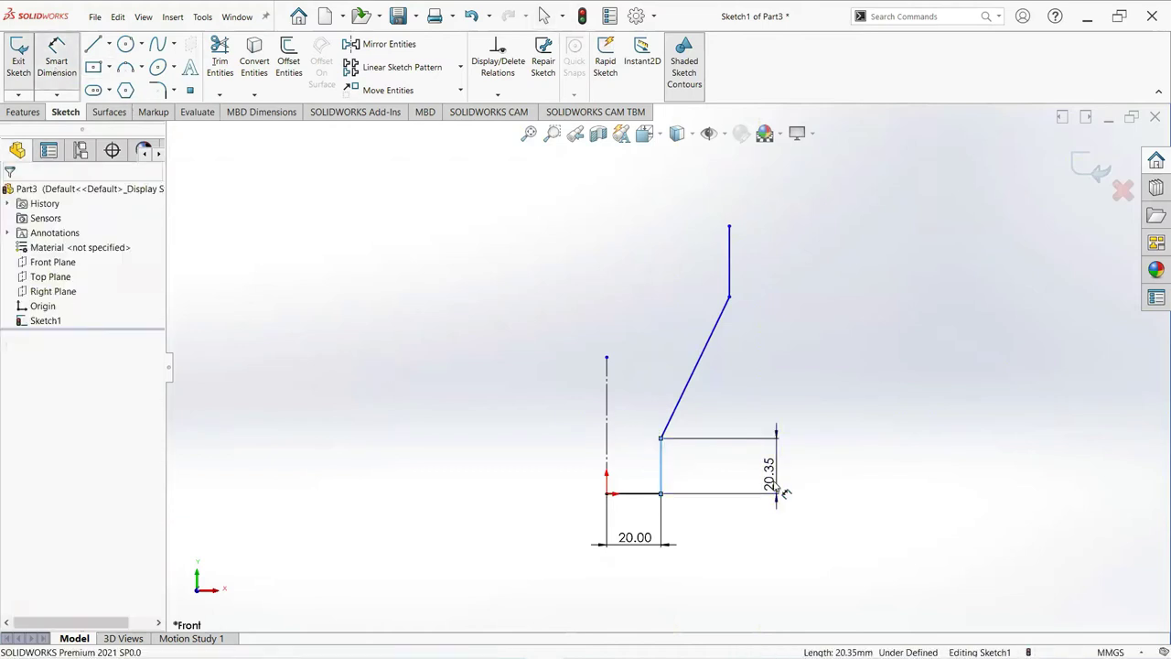
click(784, 492)
text(3)
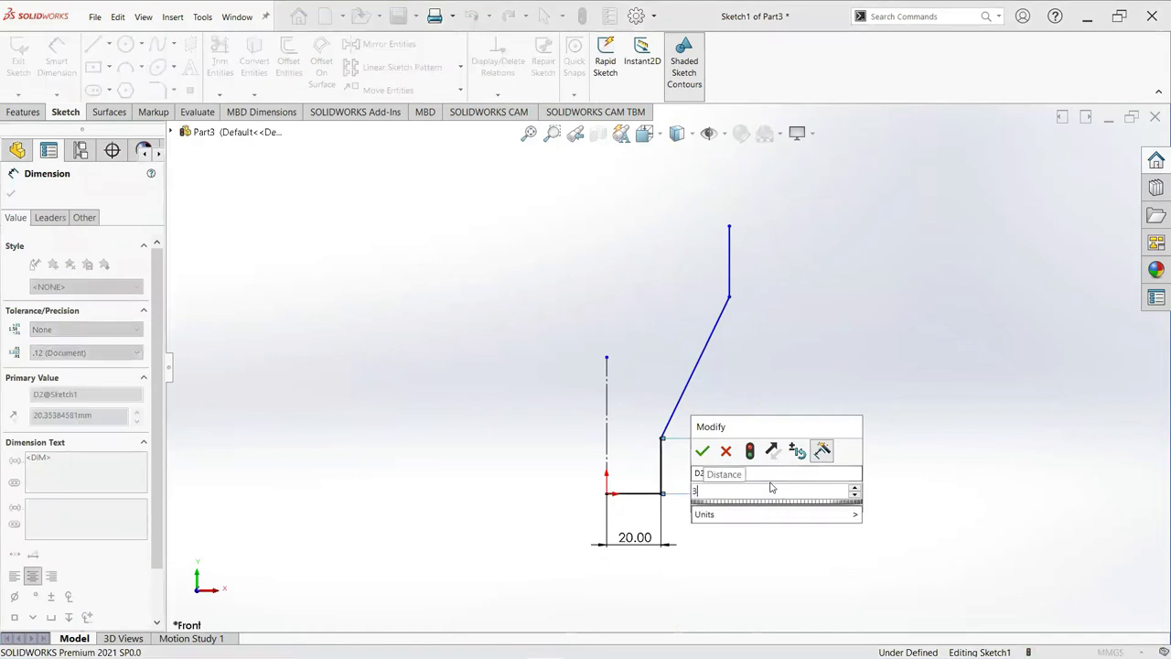
text(0)
key(Return)
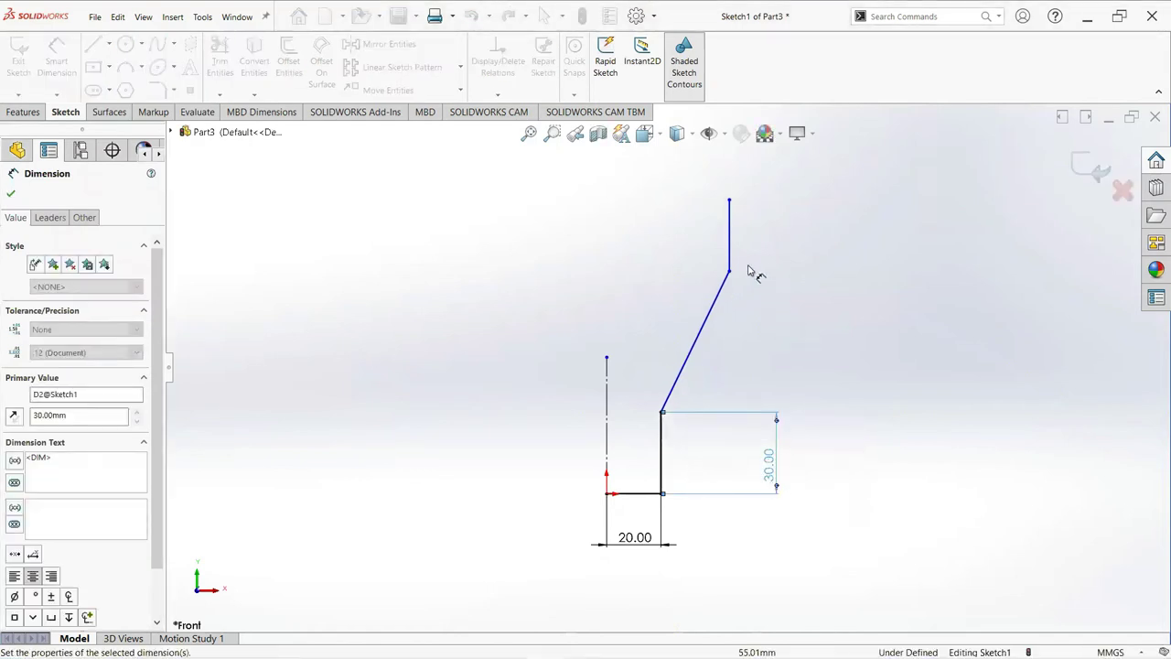
click(729, 240)
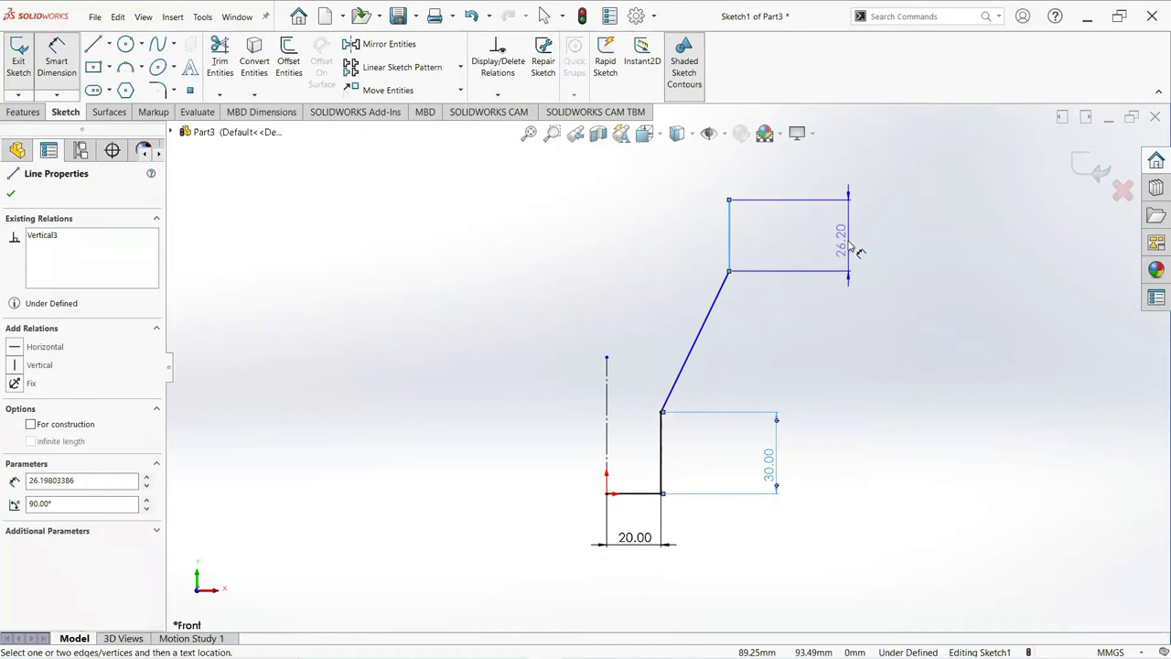
click(852, 248)
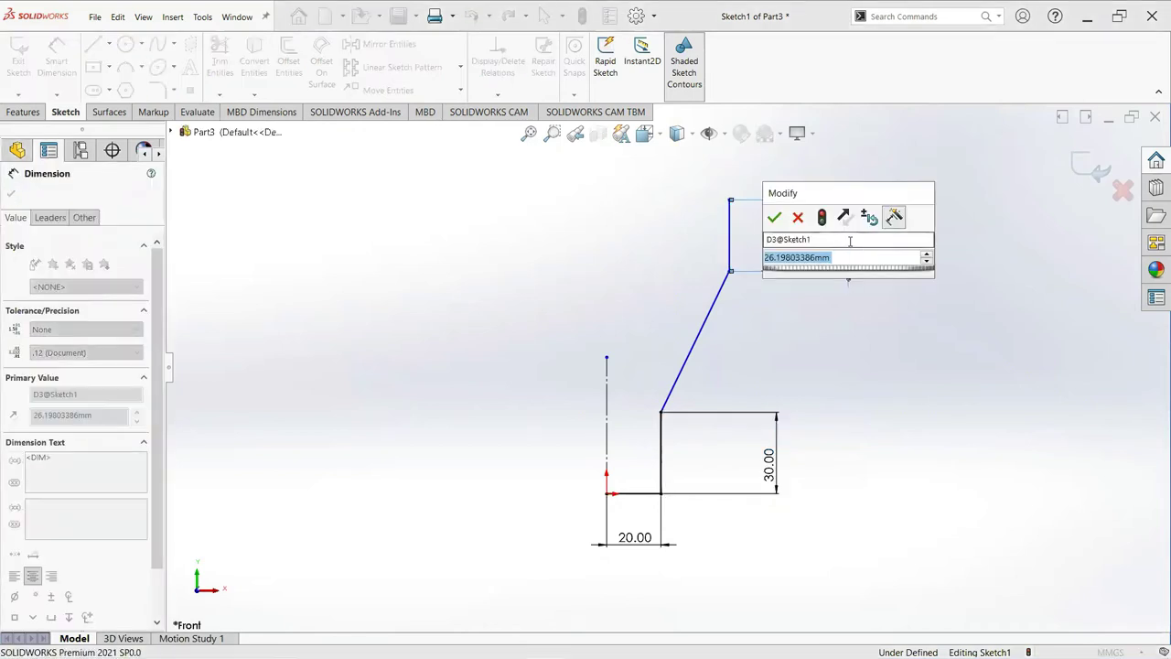
text(38)
key(Return)
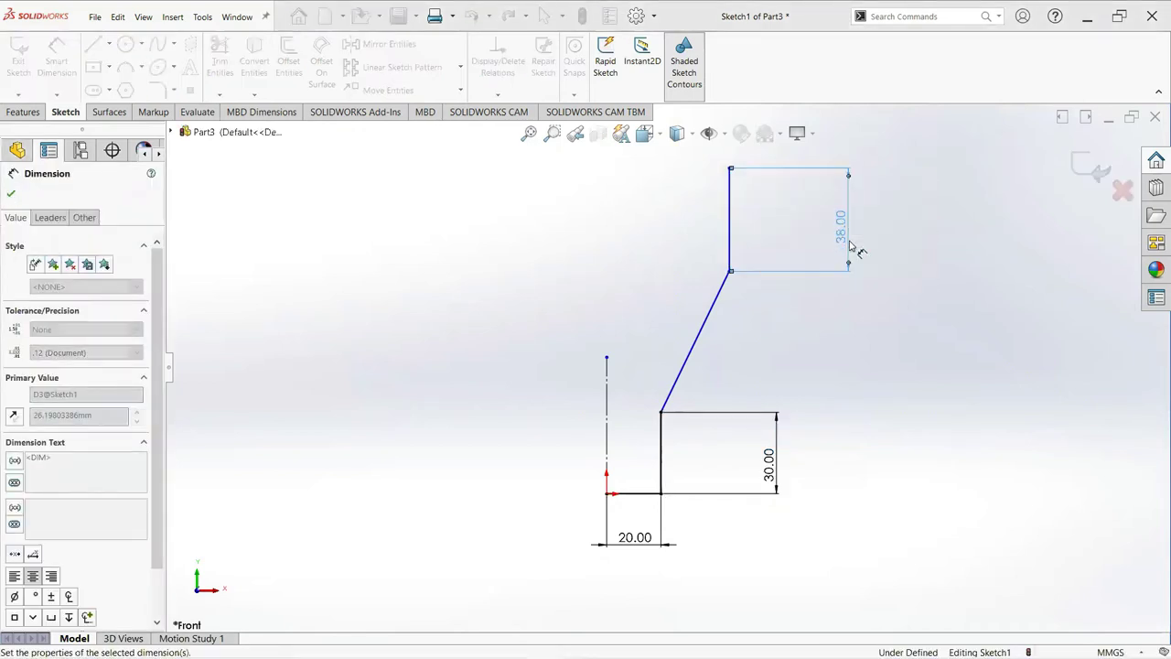
Step: Set the angle between the centerline and the slanted line to 25°
click(609, 377)
click(673, 386)
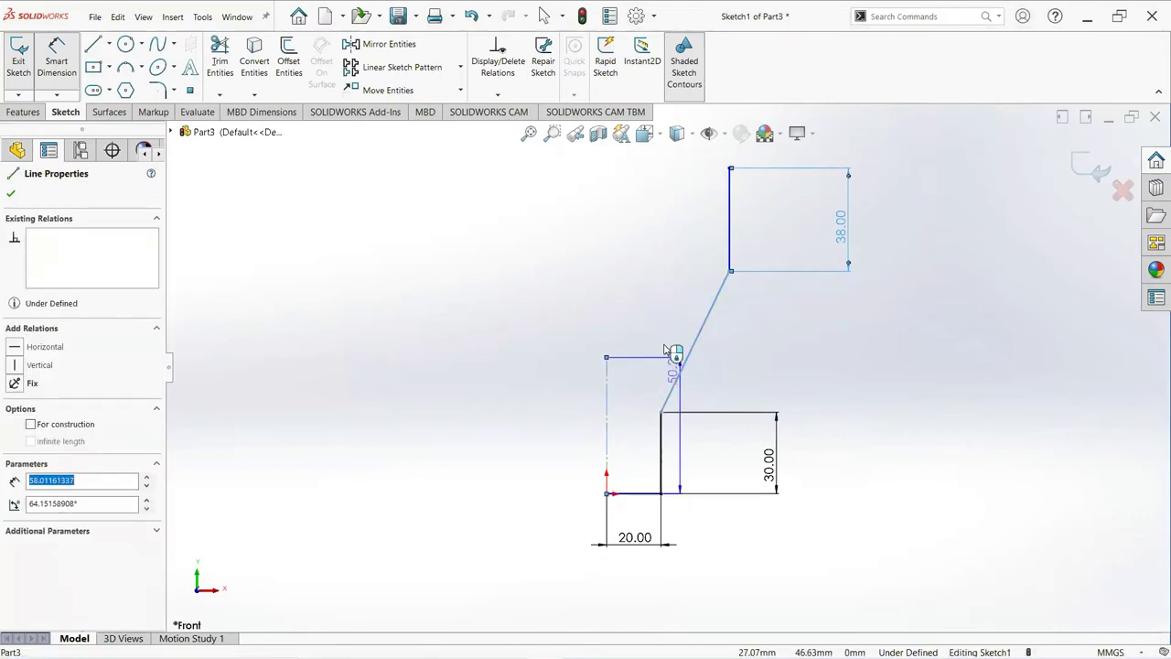
click(676, 317)
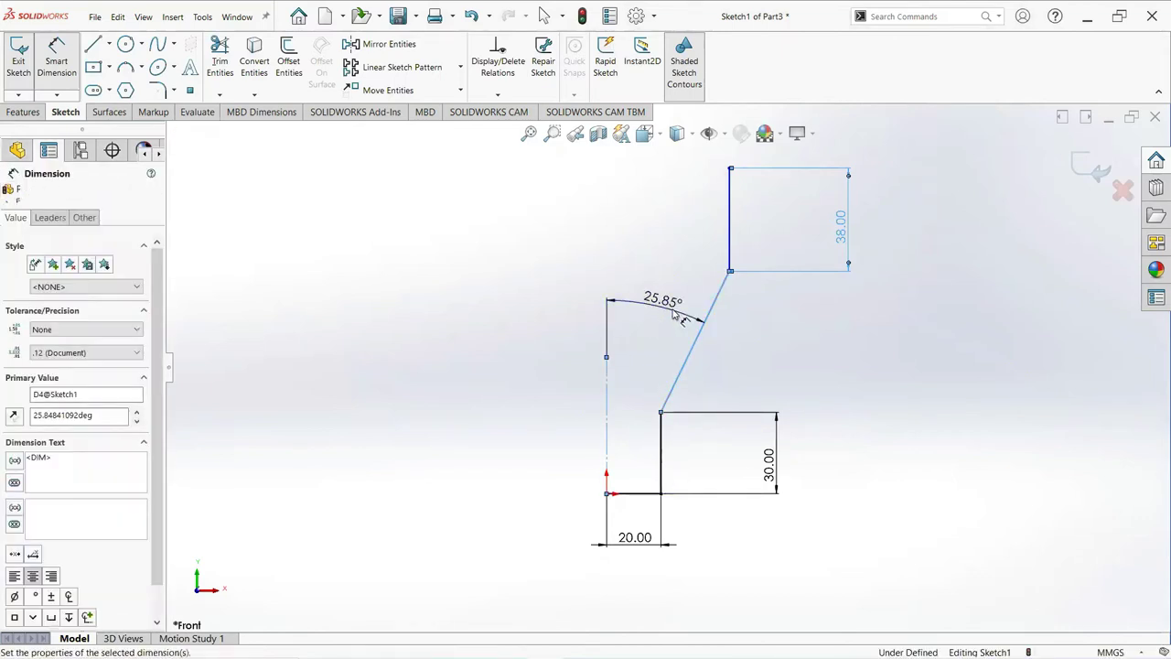
text(25)
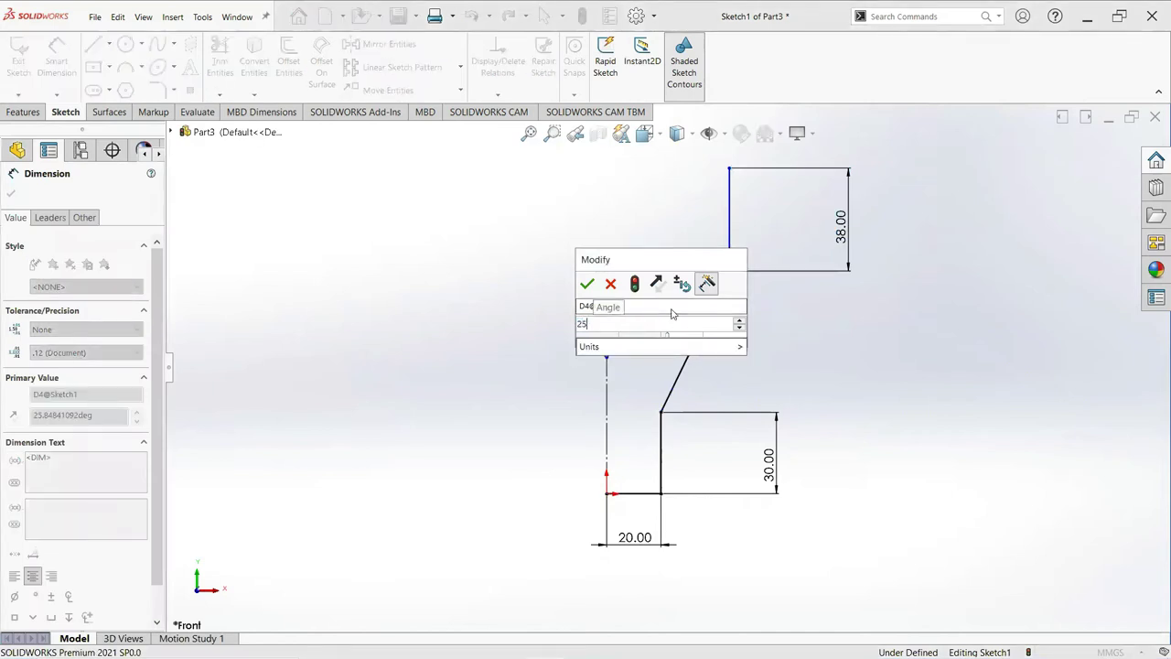
key(Return)
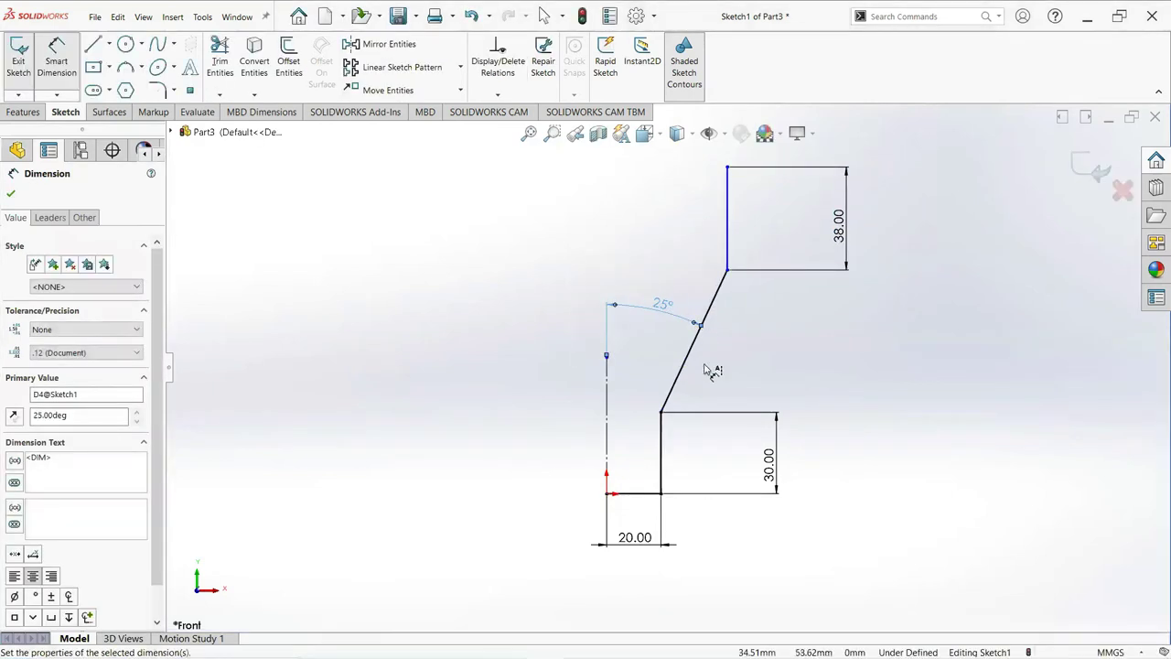
Step: Dimension the profile's overall height from bottom corner to top endpoint as 180 mm
click(728, 167)
click(660, 493)
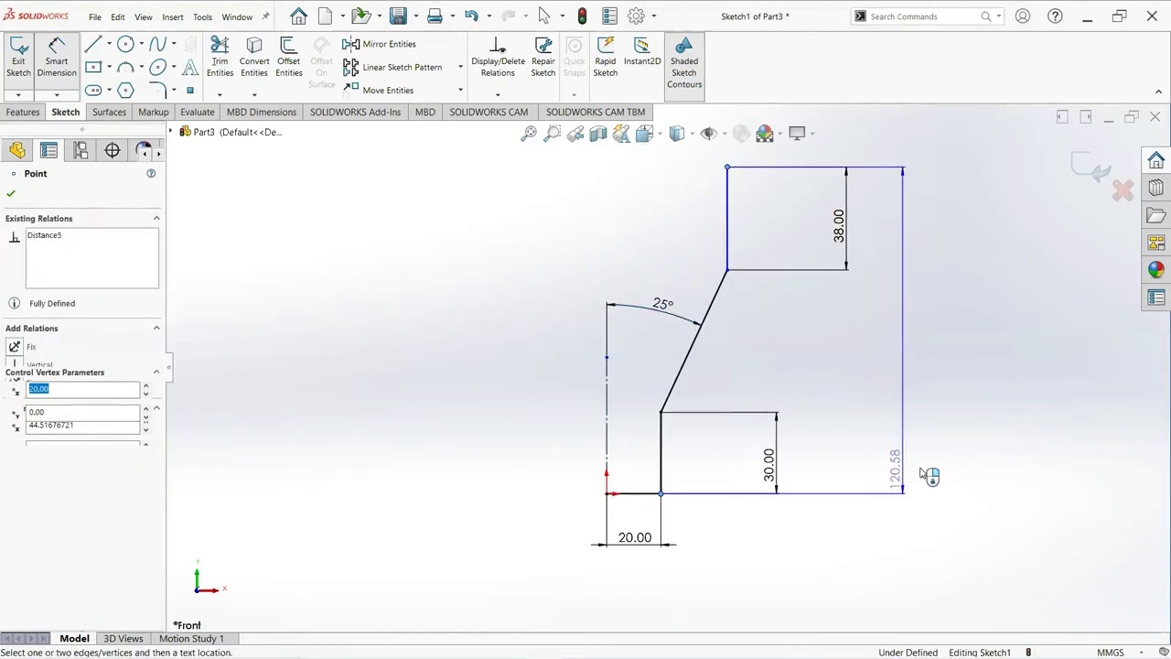
click(934, 474)
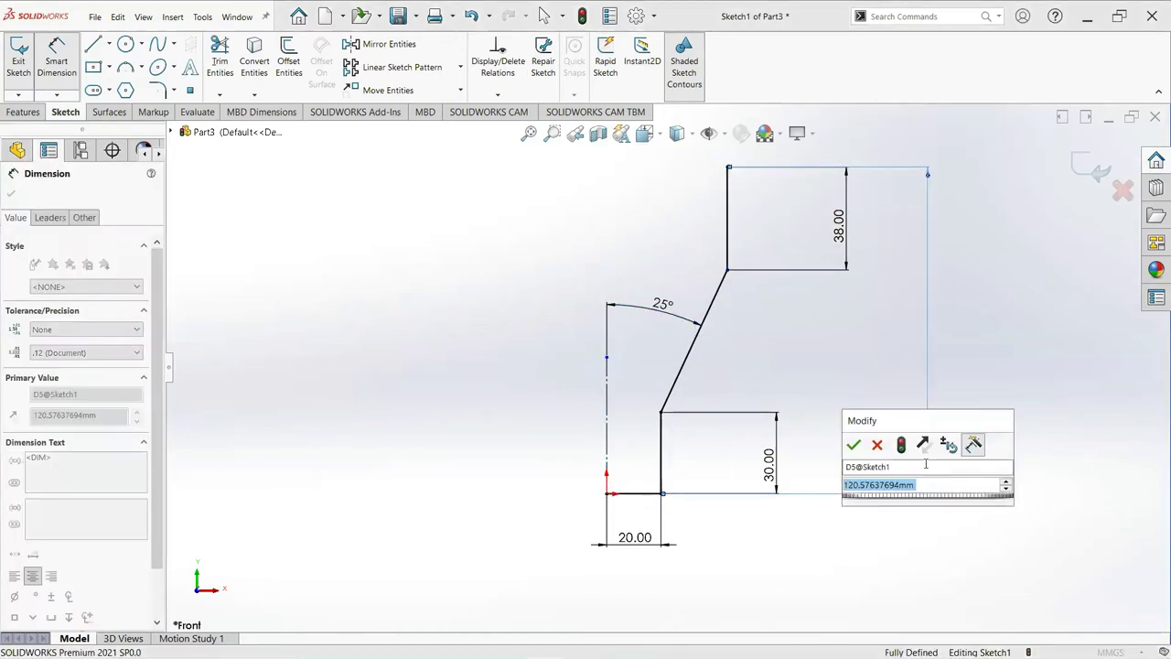
text(1)
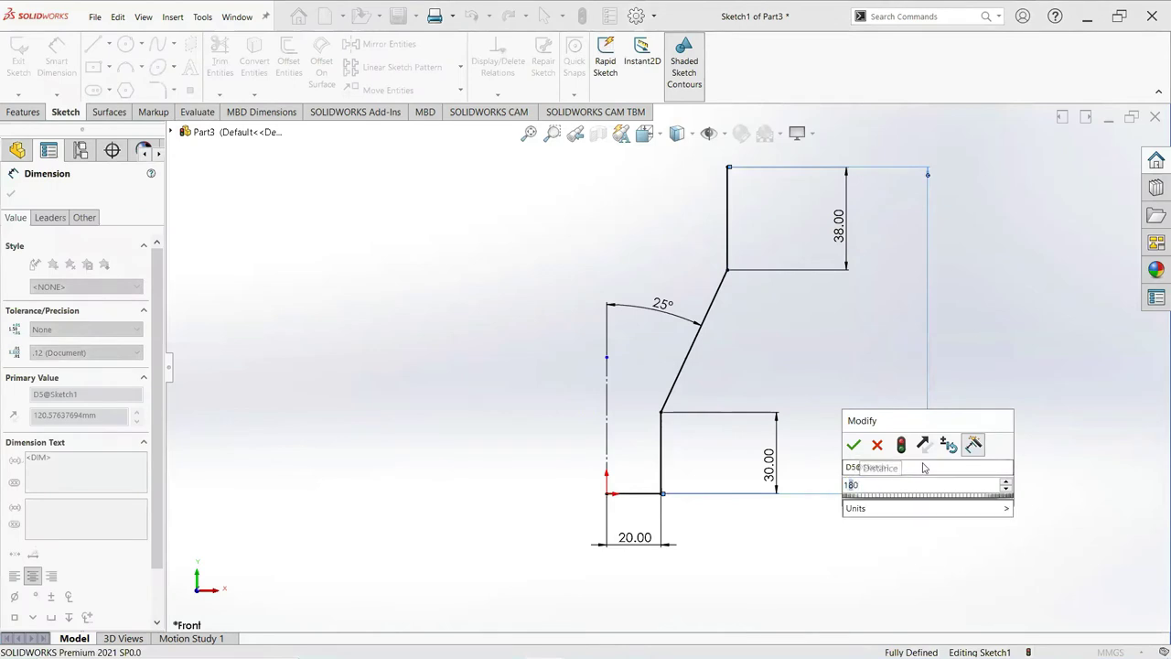
text(80)
key(Return)
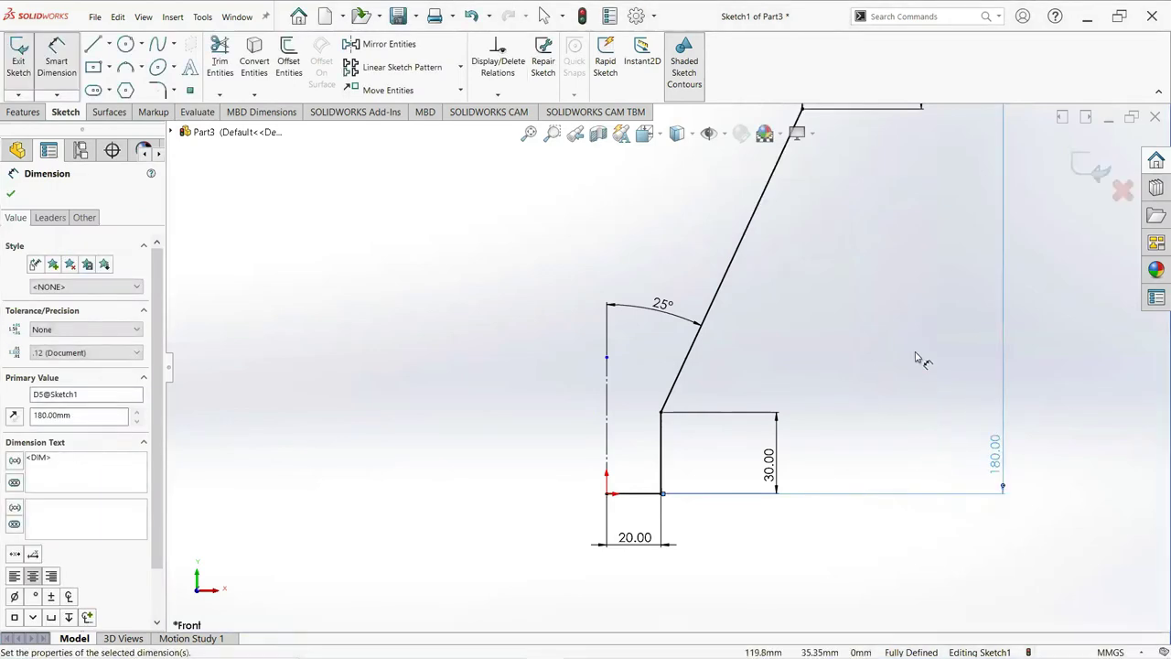
key(f)
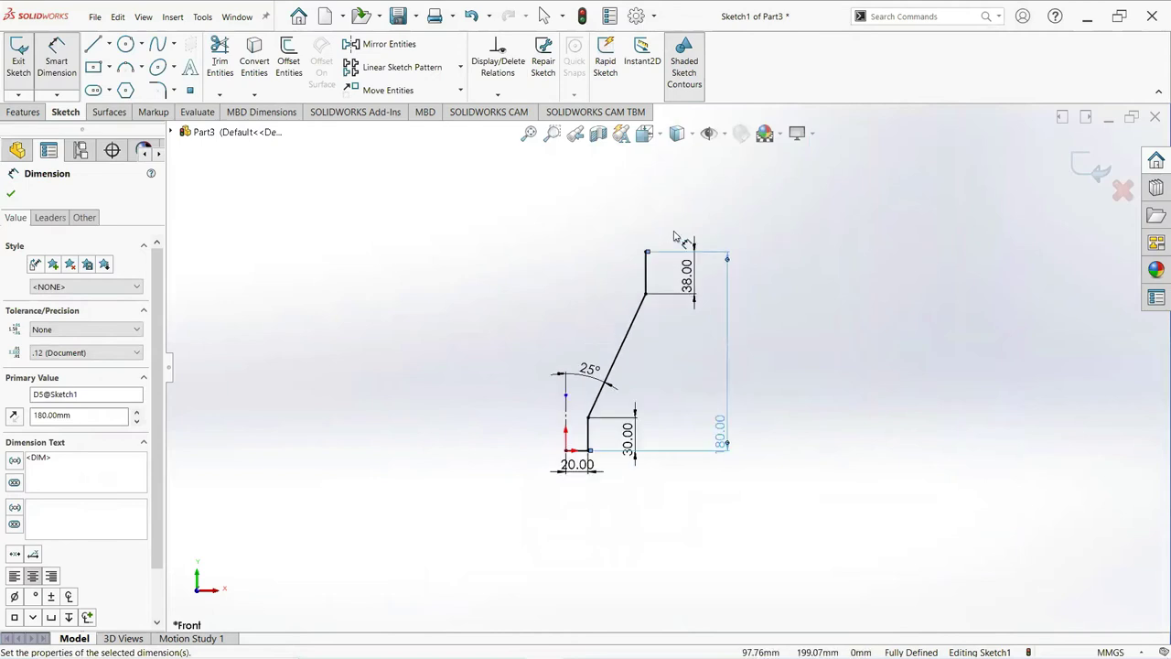
scroll(674, 236, up, 1)
click(10, 194)
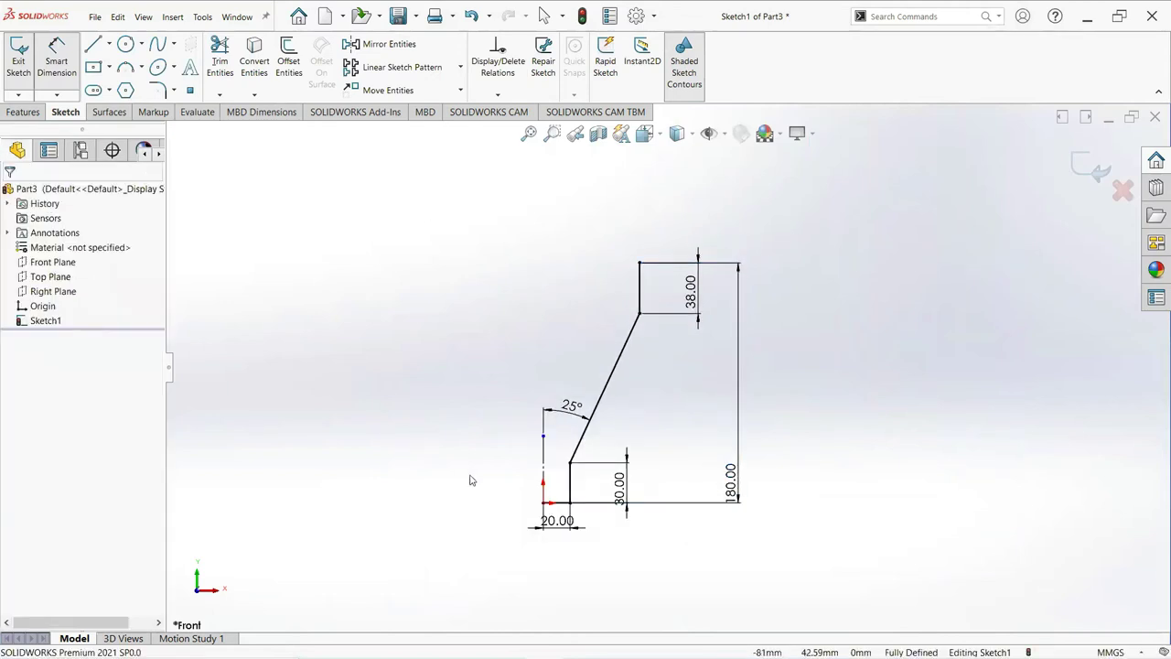
key(Escape)
key(f)
scroll(585, 489, up, 3)
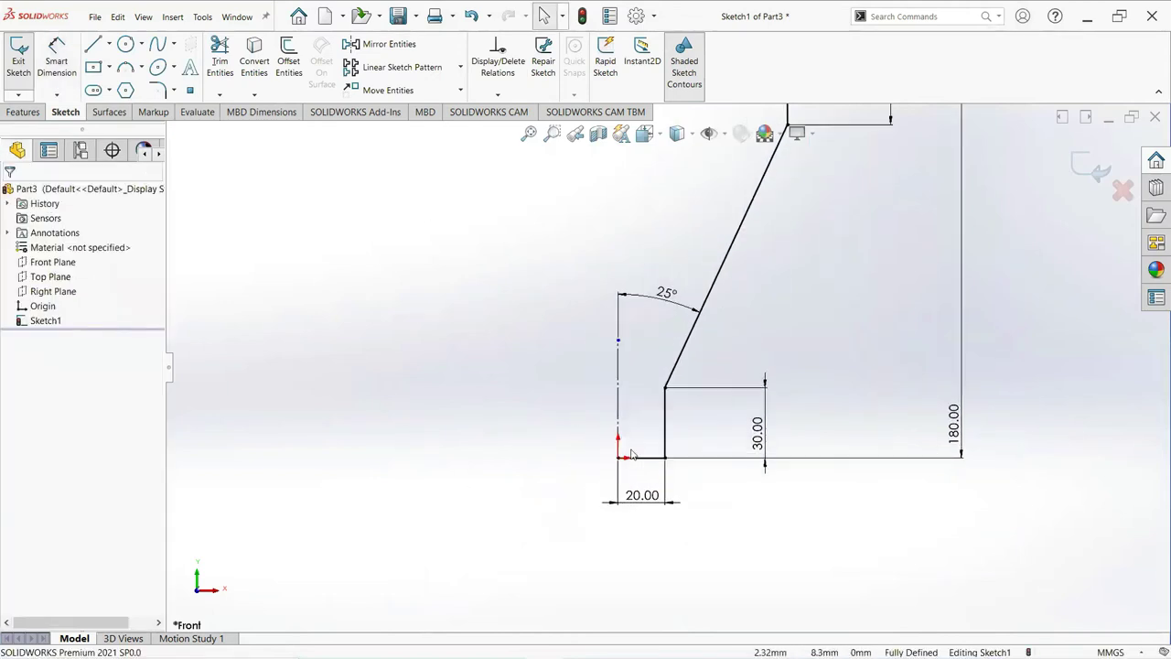
Step: Make the 20 mm bottom line a construction line via For construction
click(641, 460)
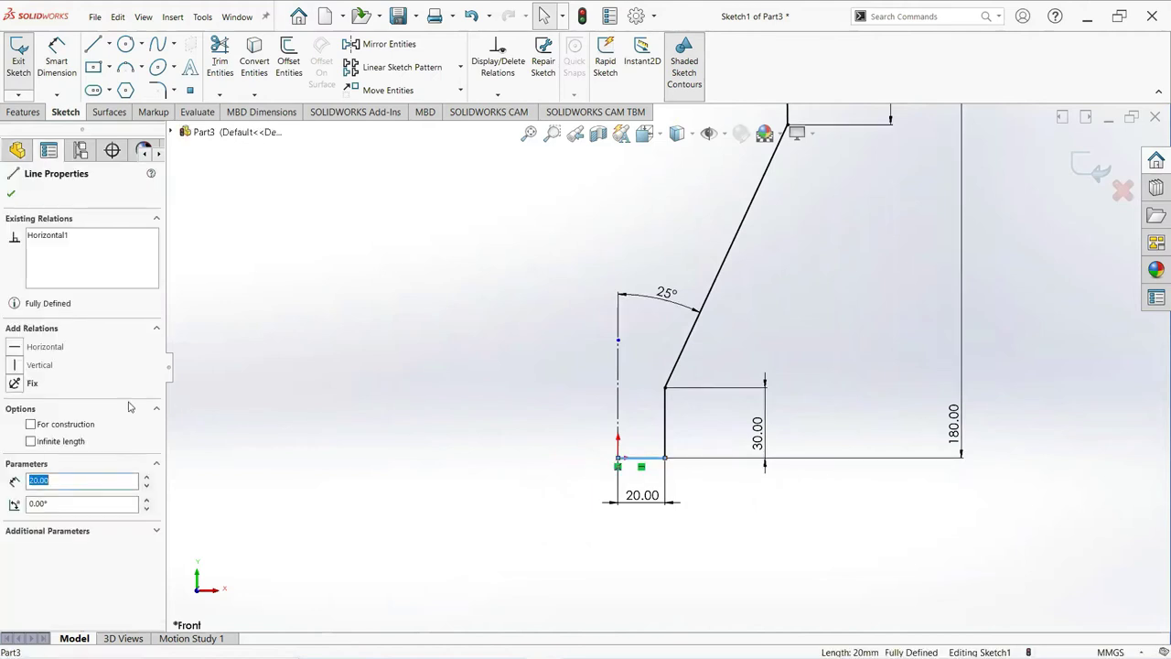
click(31, 426)
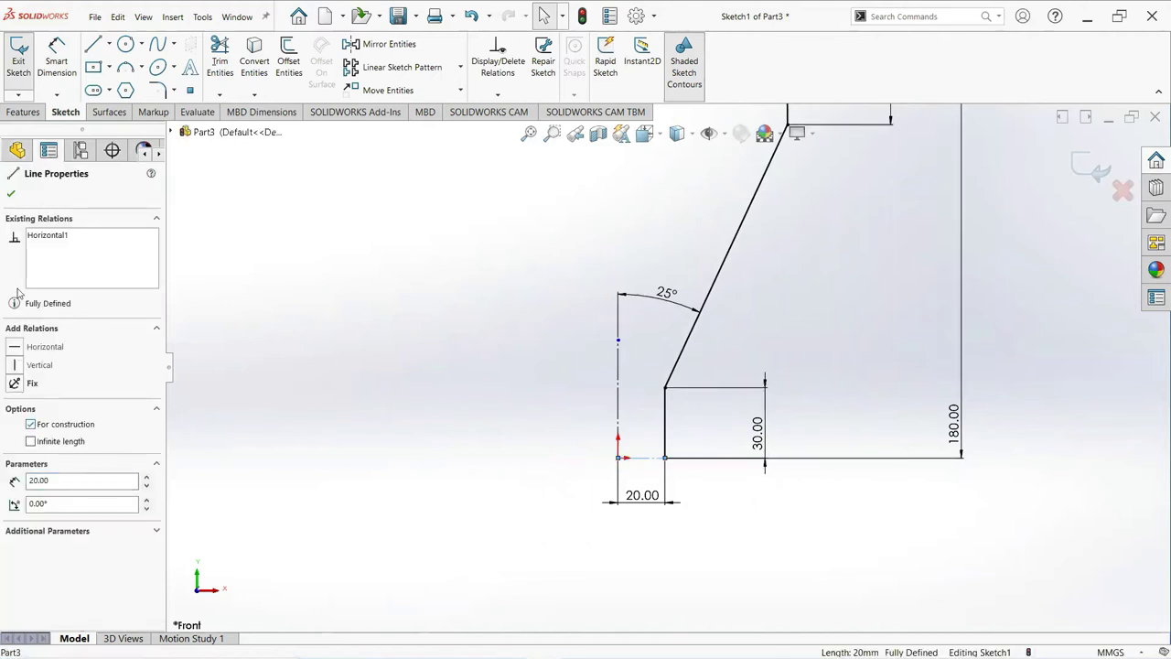
click(11, 194)
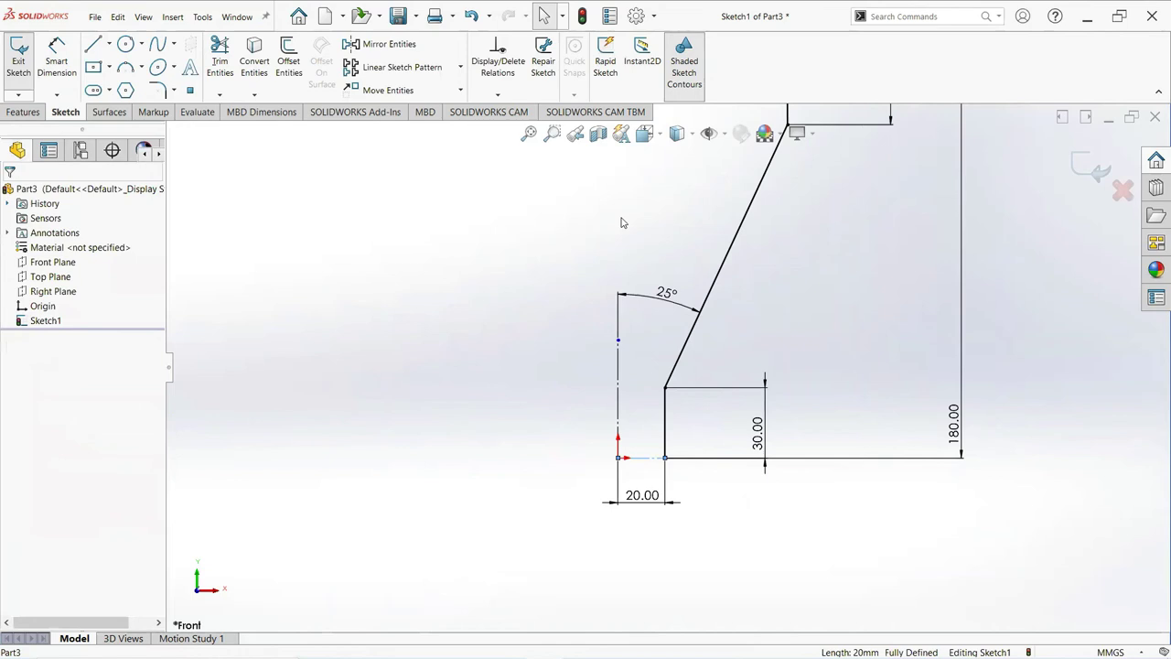
scroll(621, 222, up, 4)
scroll(778, 198, down, 2)
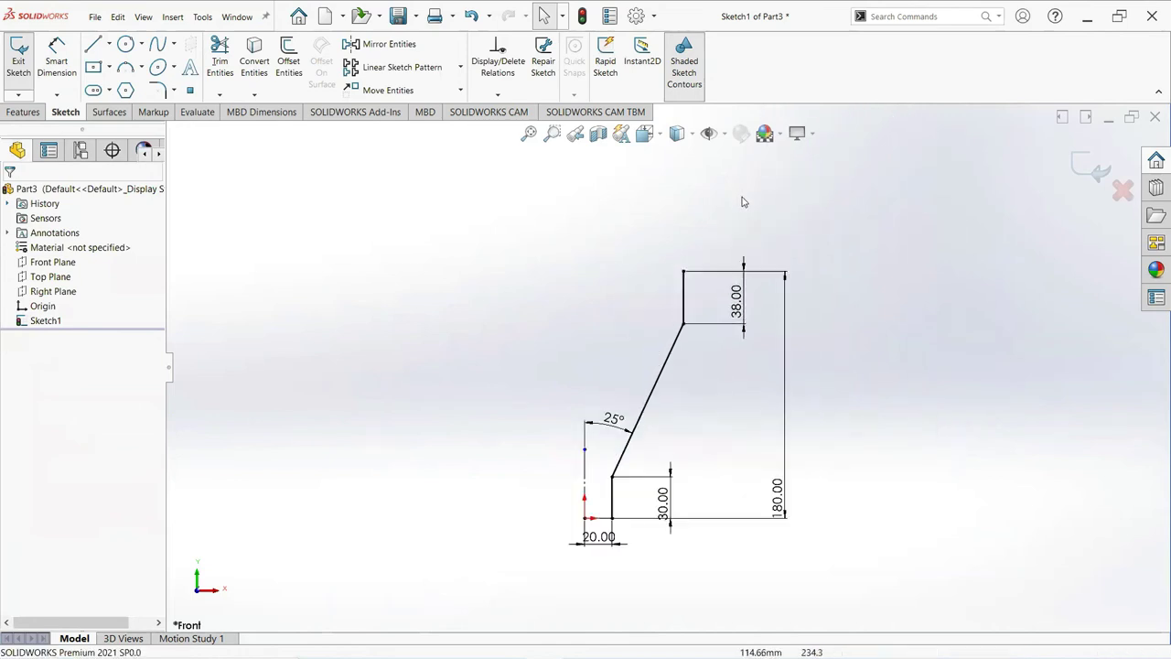
Step: Offset the vertical–slanted–vertical profile chain by 5 mm
click(289, 72)
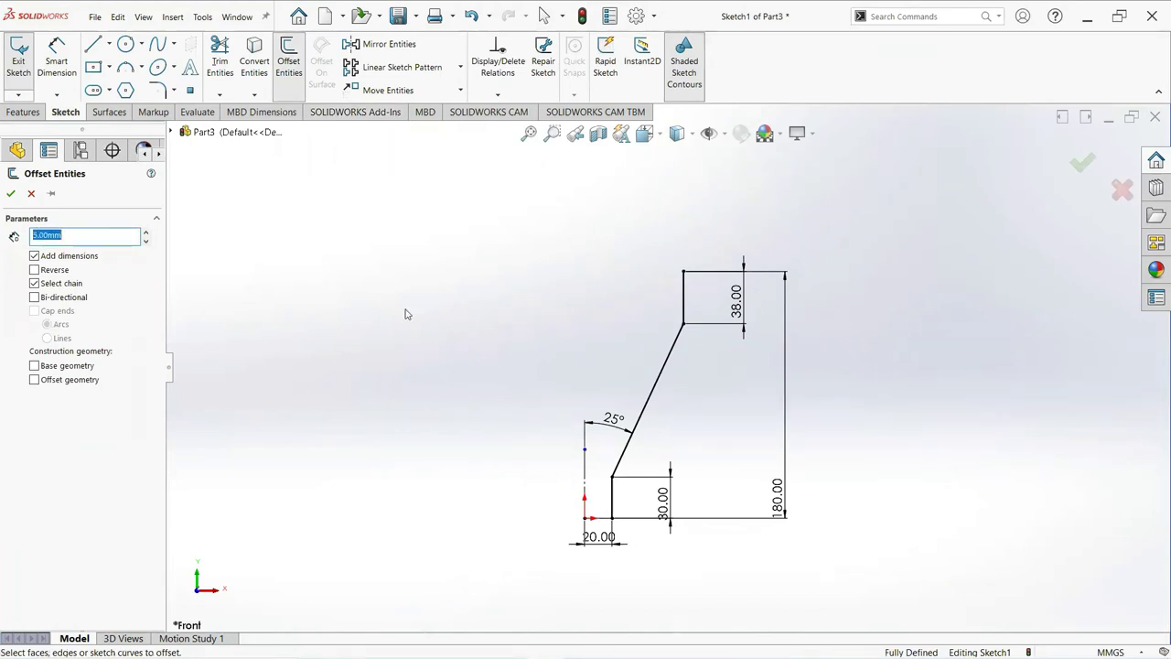
click(685, 286)
scroll(611, 384, down, 2)
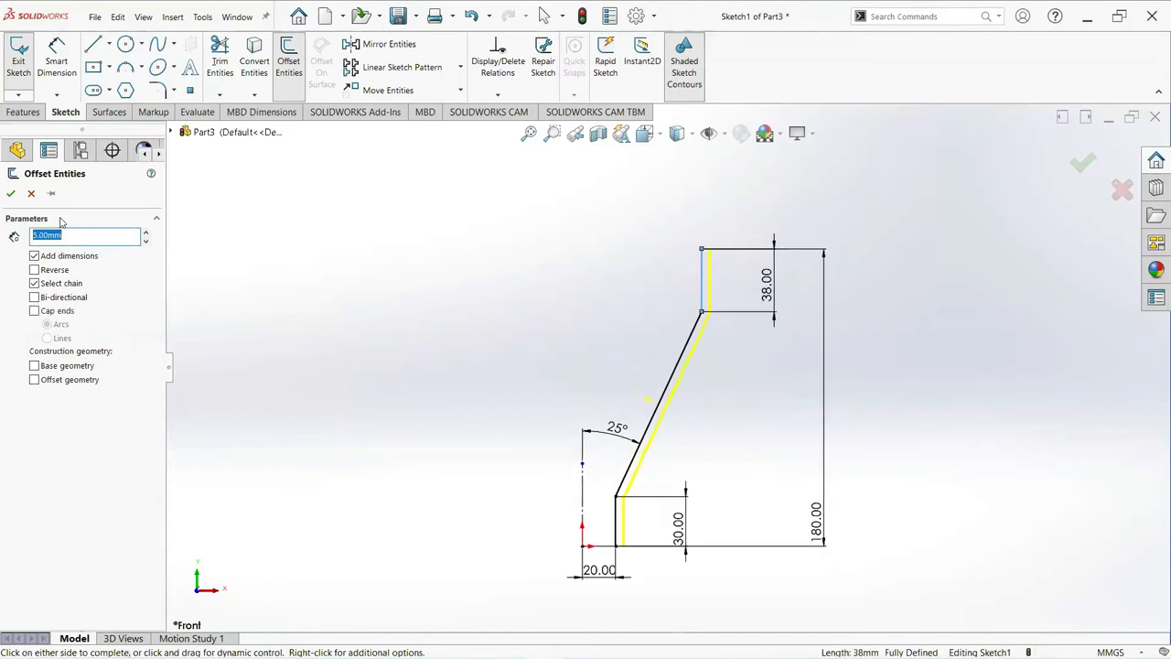
click(10, 194)
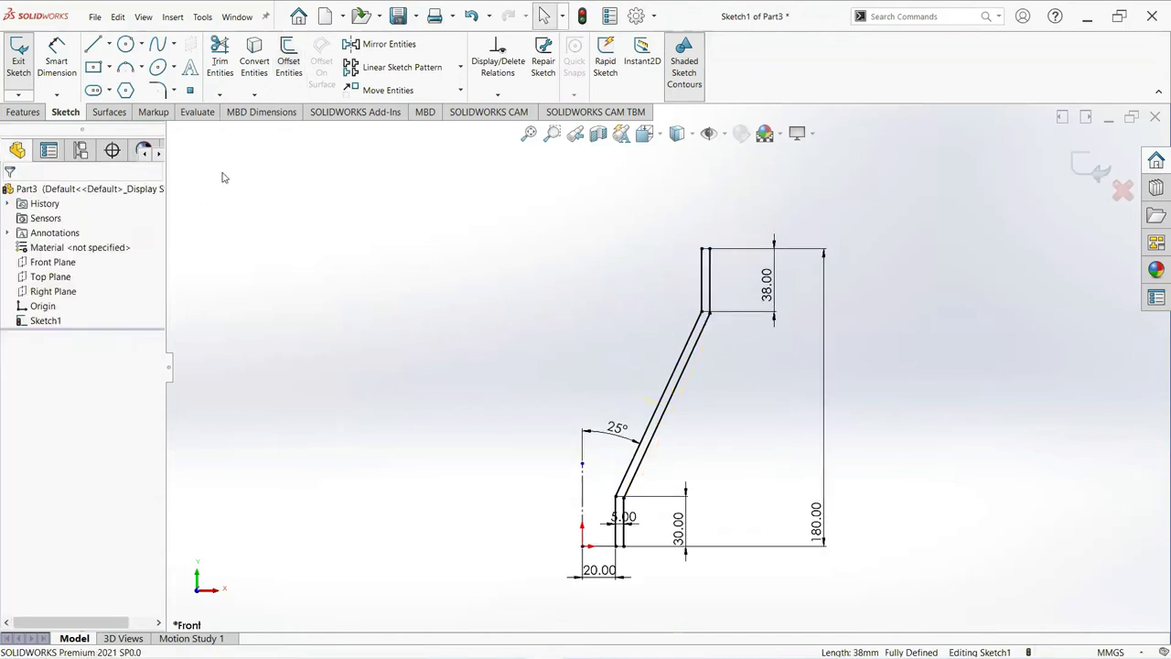
Step: Draw short lines capping the top and bottom ends of the offset wall profile
click(93, 45)
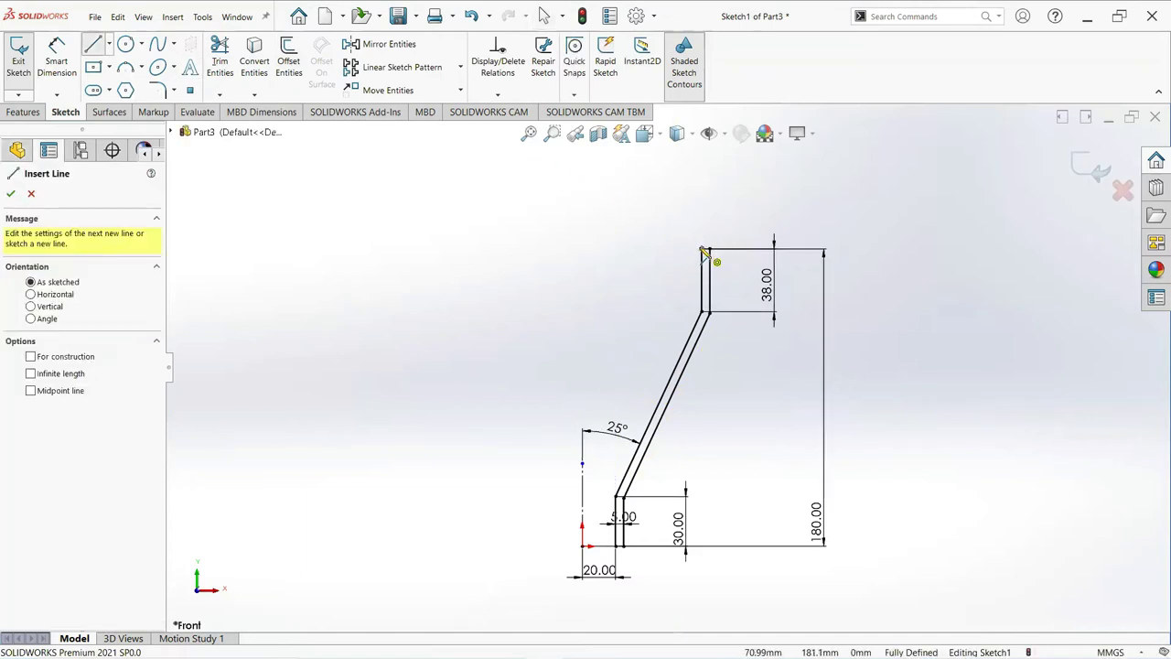
drag(704, 250, 711, 249)
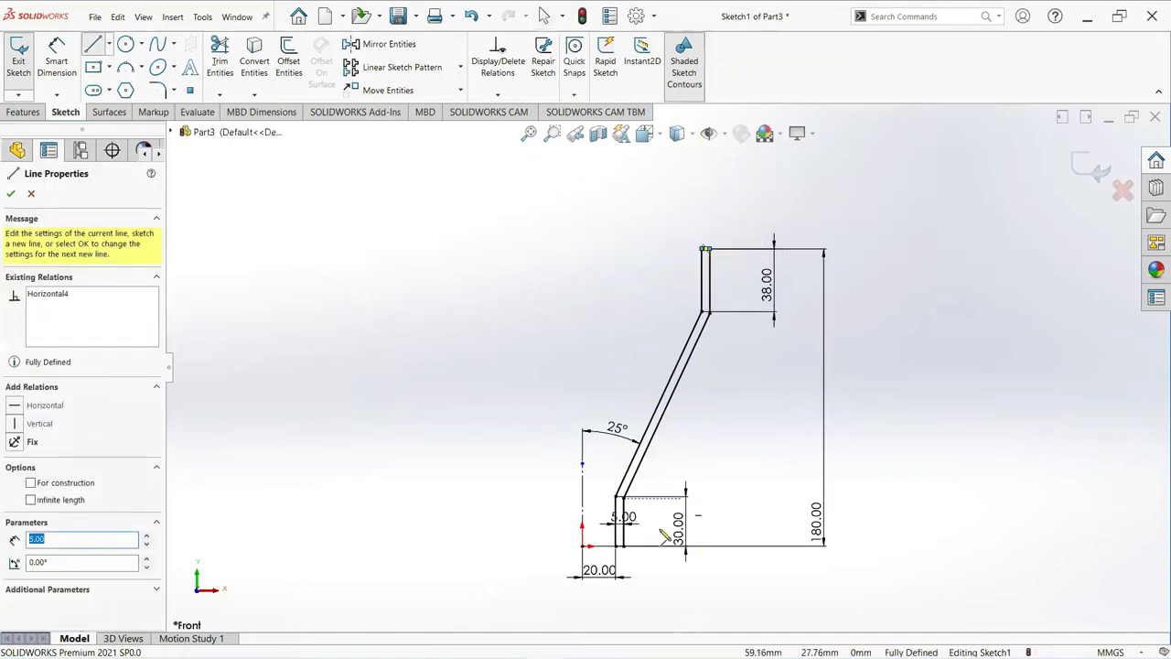
click(623, 547)
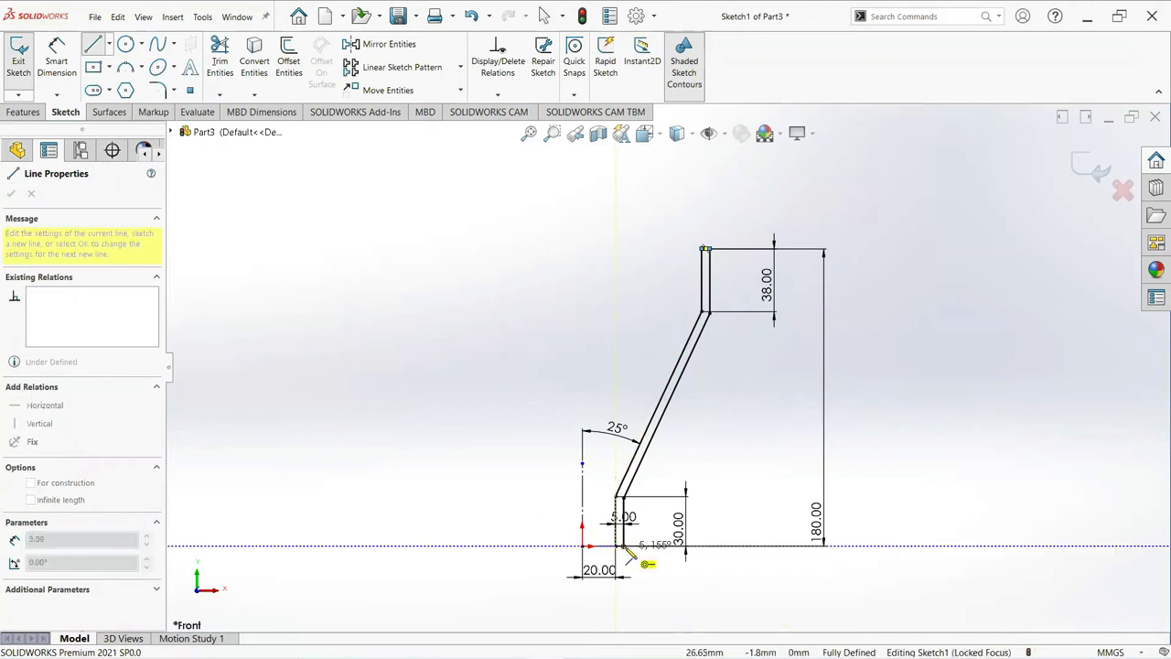
click(620, 547)
Step: Revolve the closed wall profile 360° about the vertical centerline into Revolve1
right_click(631, 549)
click(682, 459)
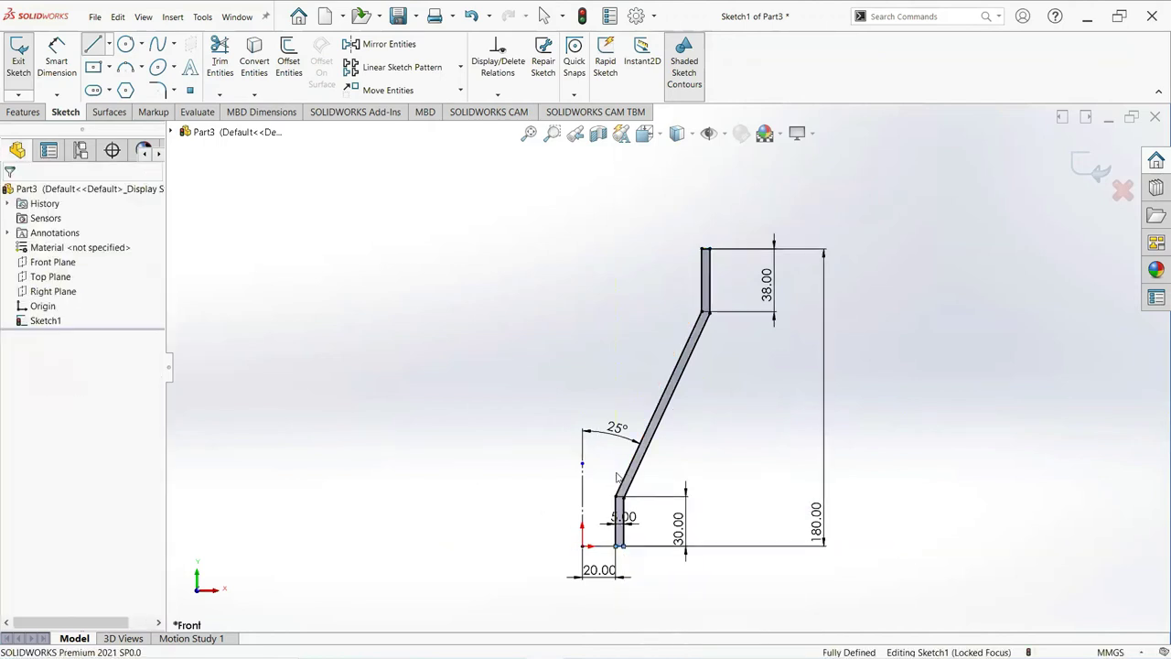
click(23, 111)
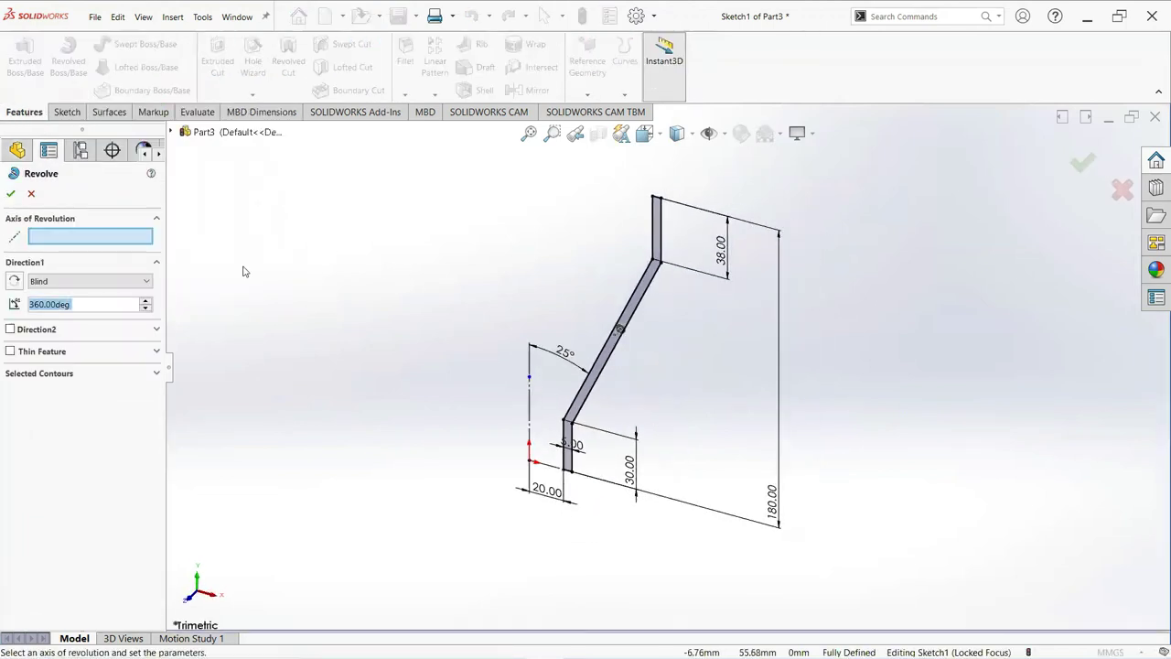
click(529, 385)
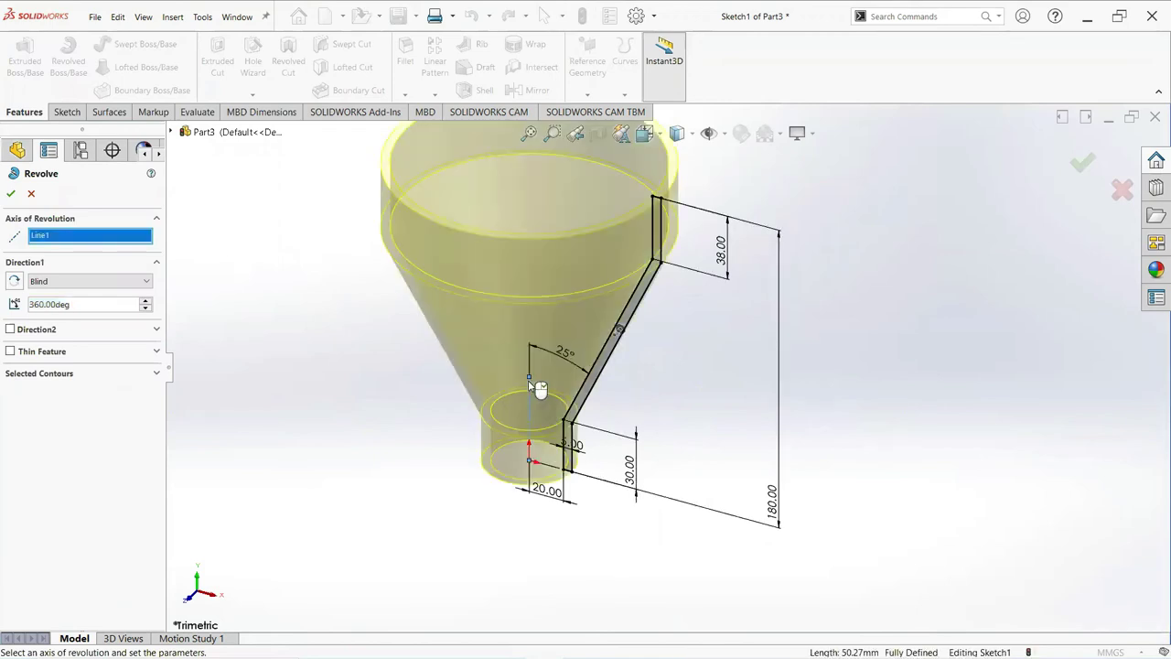
click(12, 193)
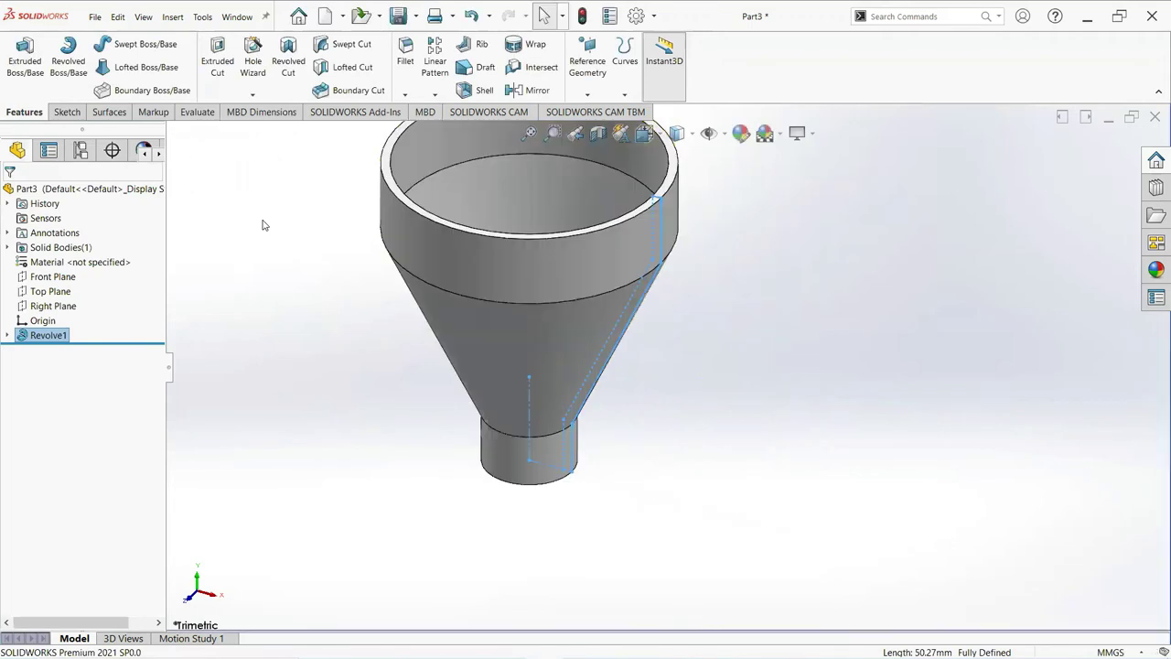
scroll(262, 225, down, 2)
scroll(317, 211, up, 1)
Step: Apply the Rooftop scene from Basic Scenes to the part
scroll(773, 240, up, 1)
click(909, 347)
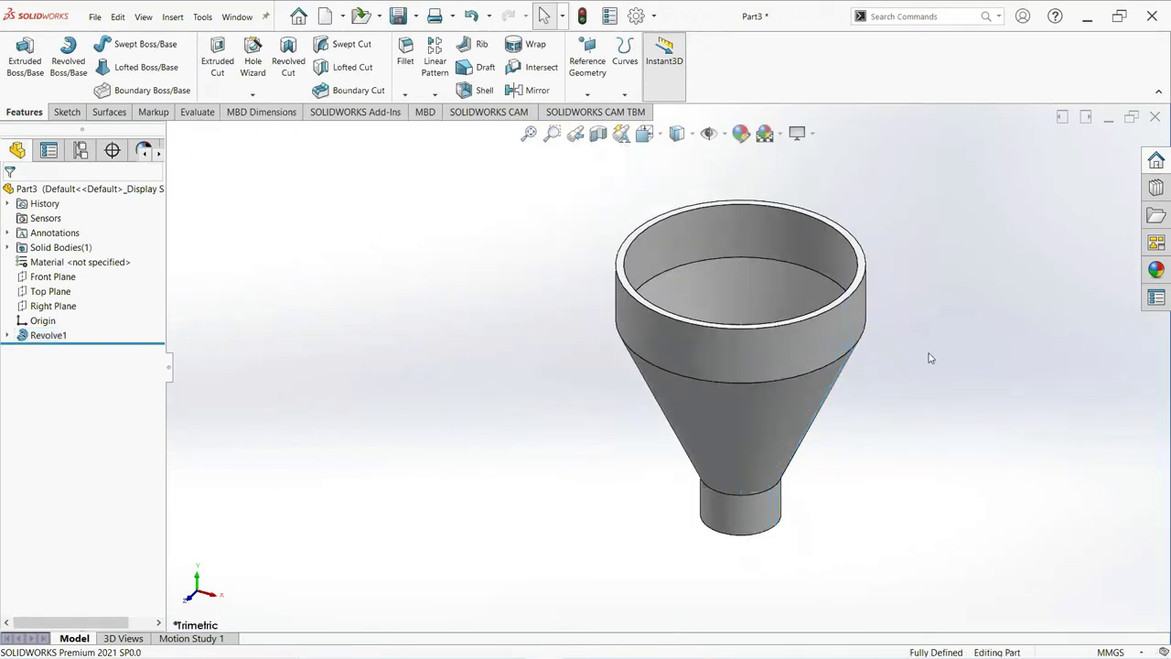
click(1155, 271)
click(912, 173)
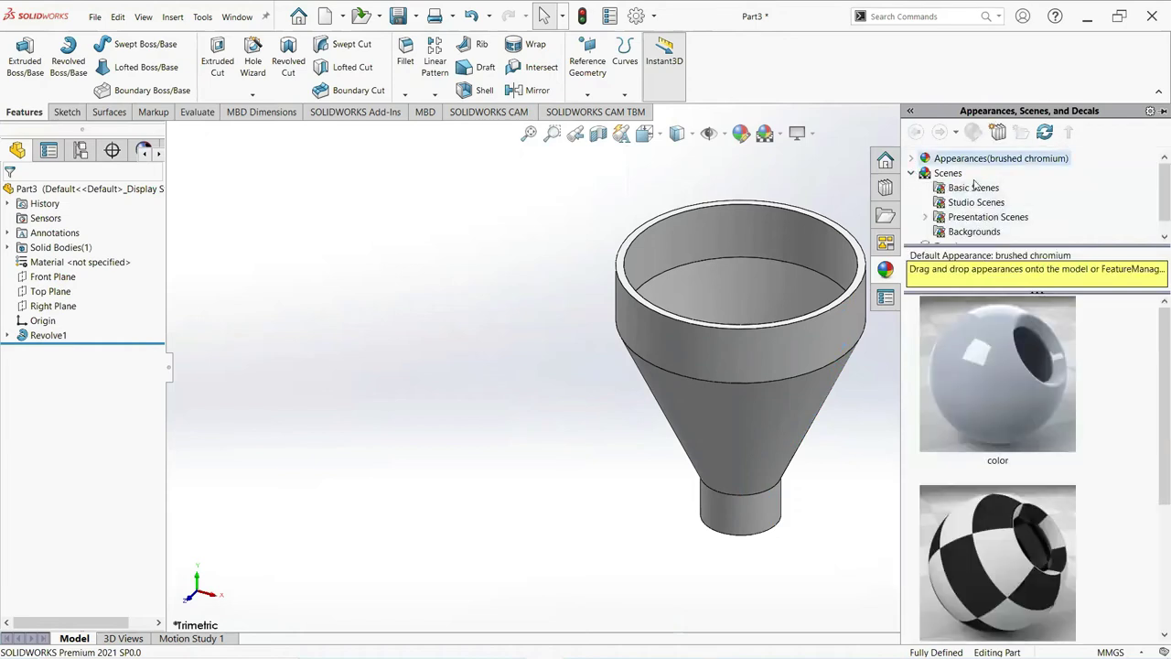
click(975, 189)
scroll(1156, 353, down, 2)
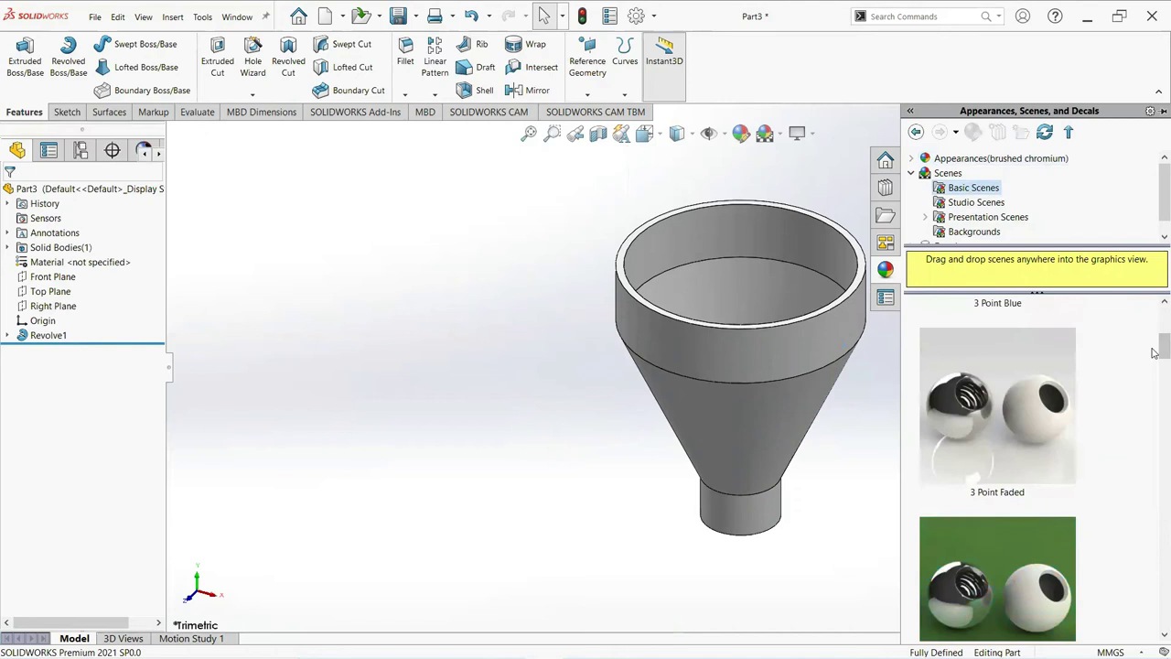
scroll(1154, 364, down, 2)
scroll(1154, 371, down, 10)
drag(1154, 452, 1154, 599)
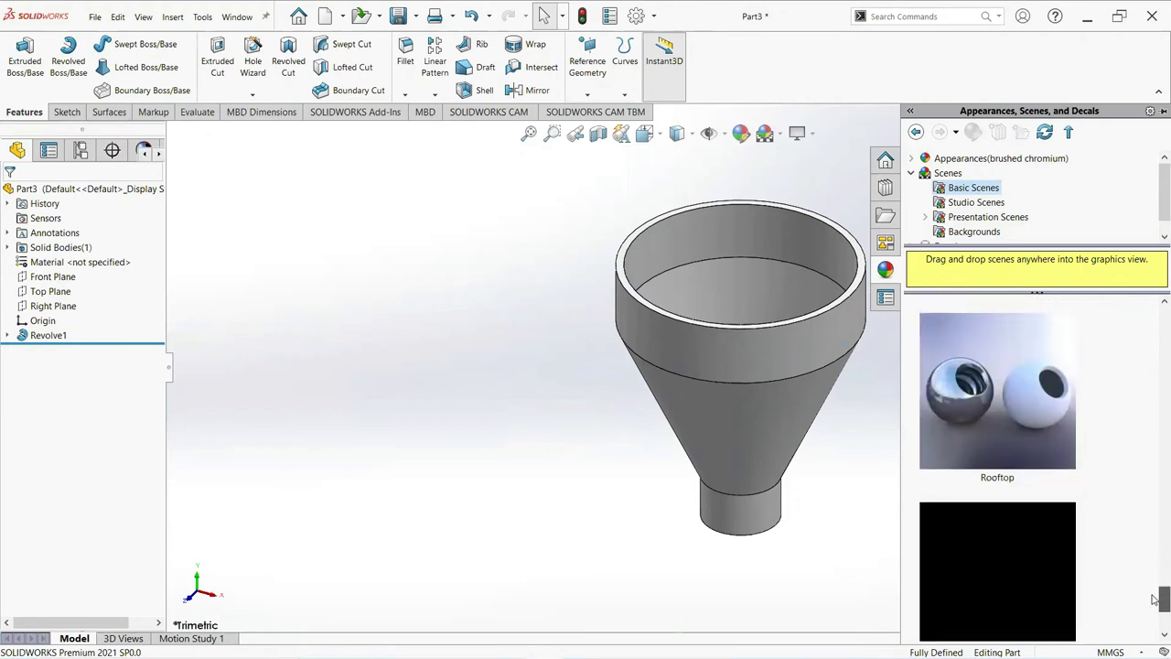
right_click(1030, 443)
click(1064, 452)
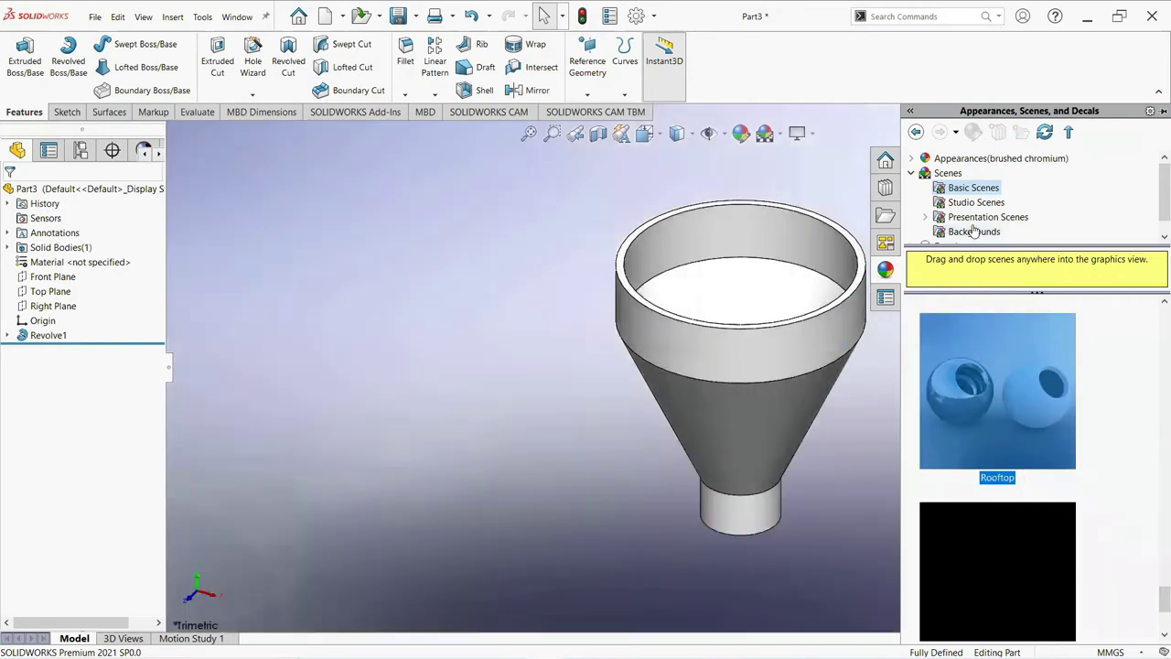
Step: Give the funnel the blue EDM spark-erosion plastic appearance
click(912, 161)
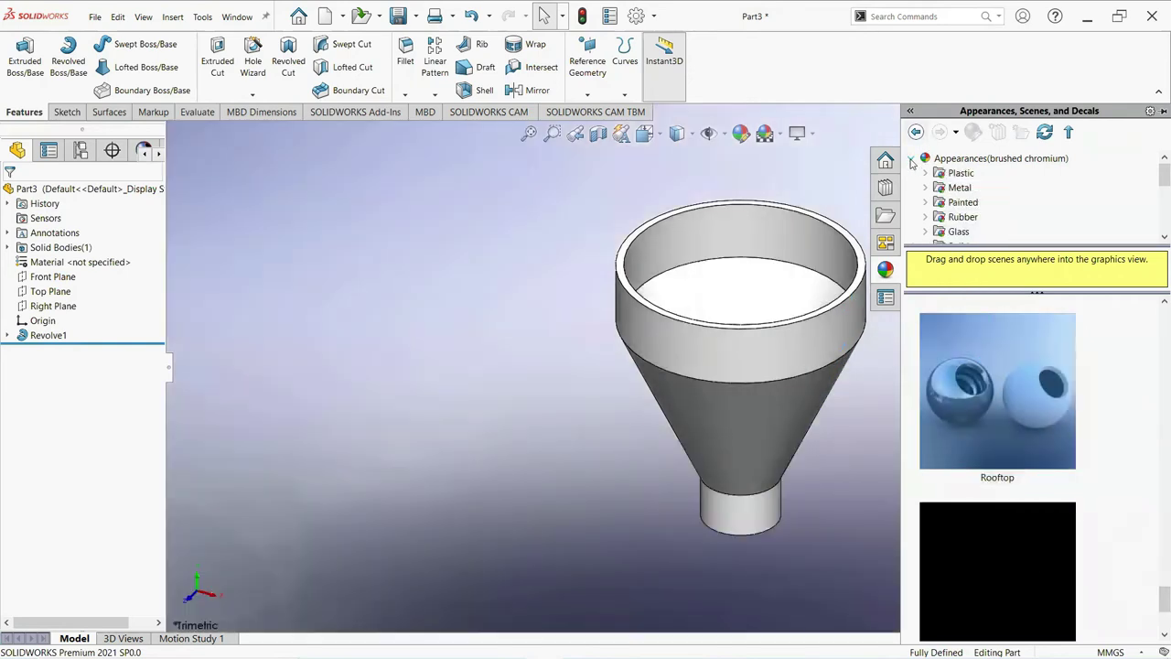
click(956, 175)
click(925, 173)
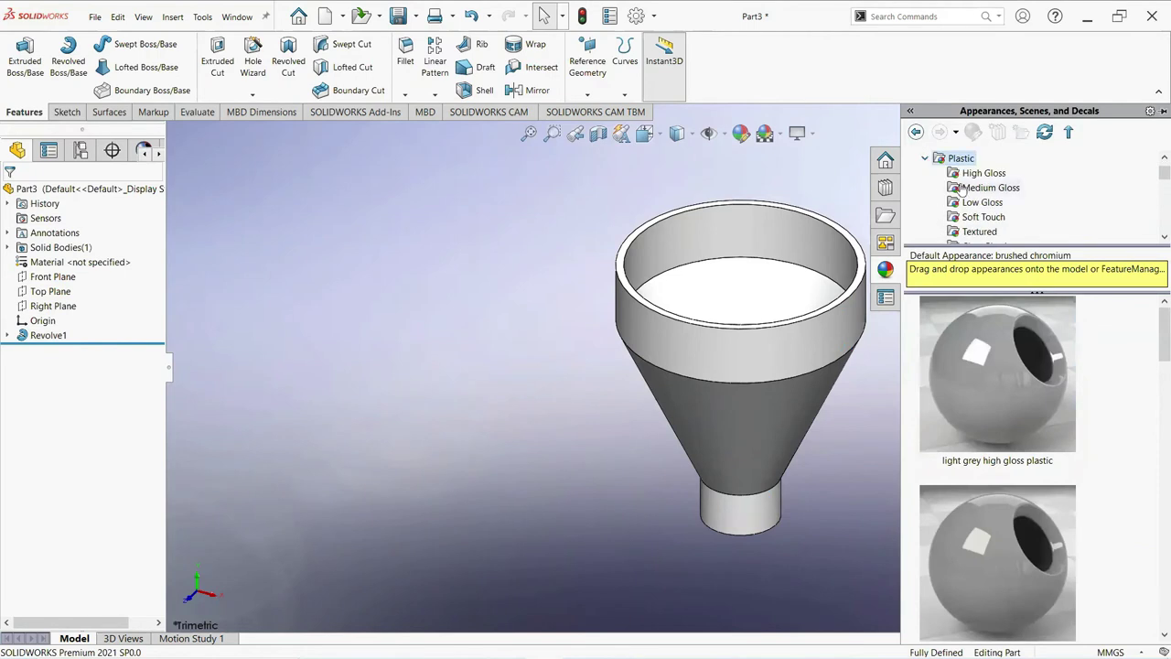
scroll(966, 197, down, 1)
click(972, 233)
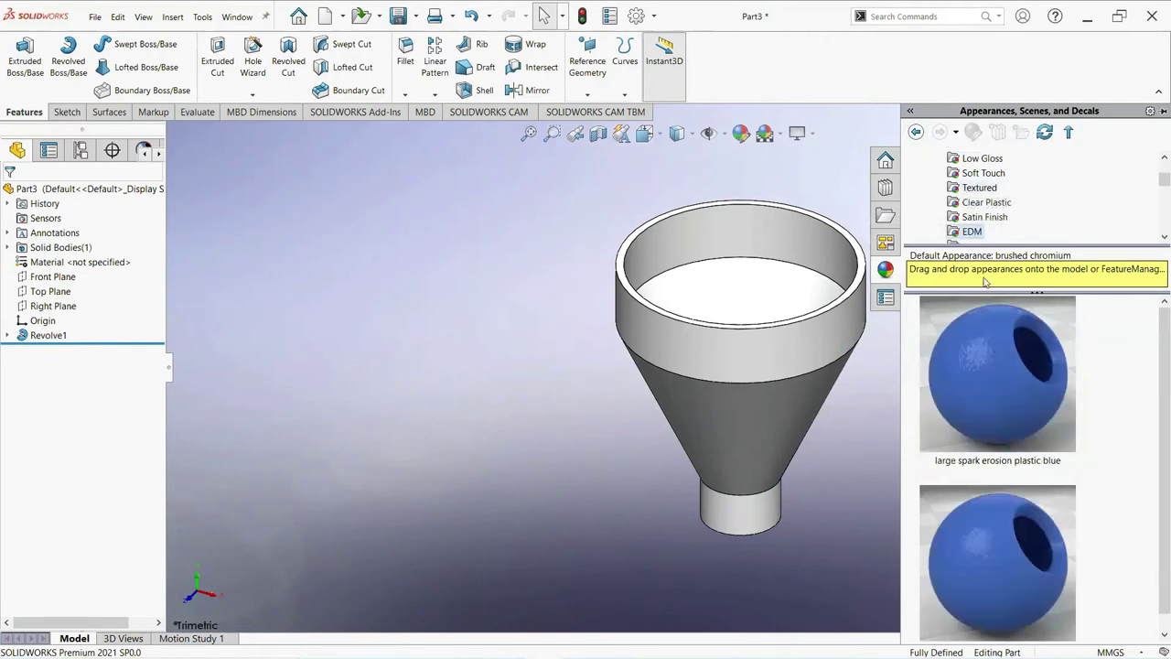
right_click(993, 345)
click(1016, 352)
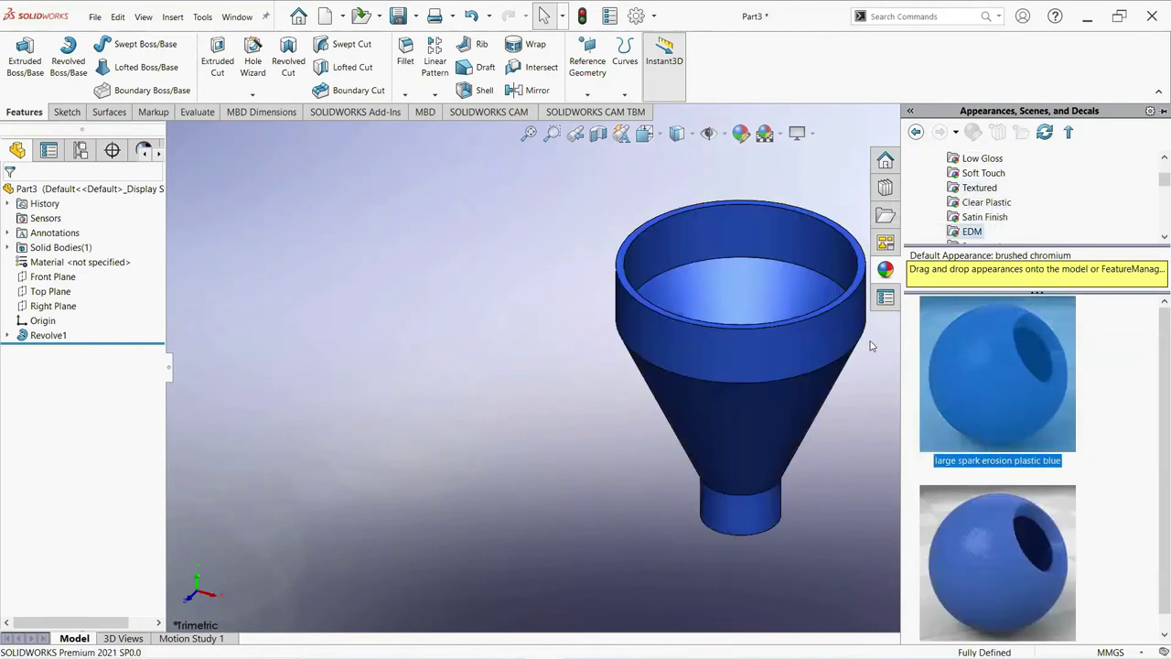
key(f)
middle_drag(632, 239, 650, 228)
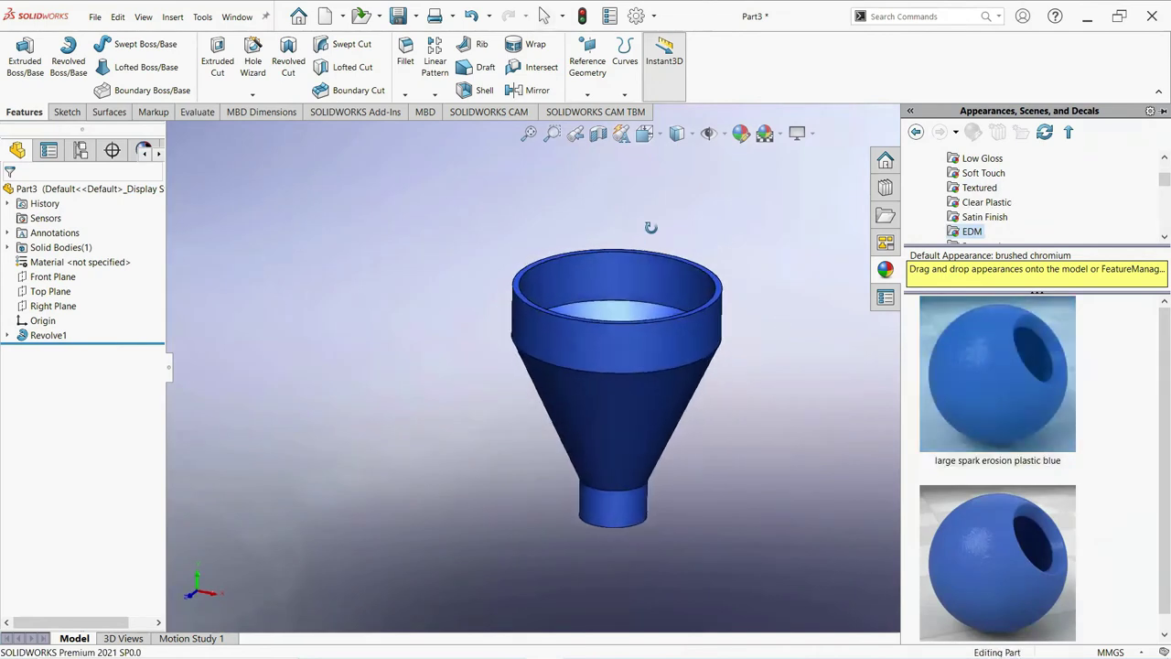
Step: Switch the display to cartoon shading and enable Shadows In Shaded Mode
click(812, 137)
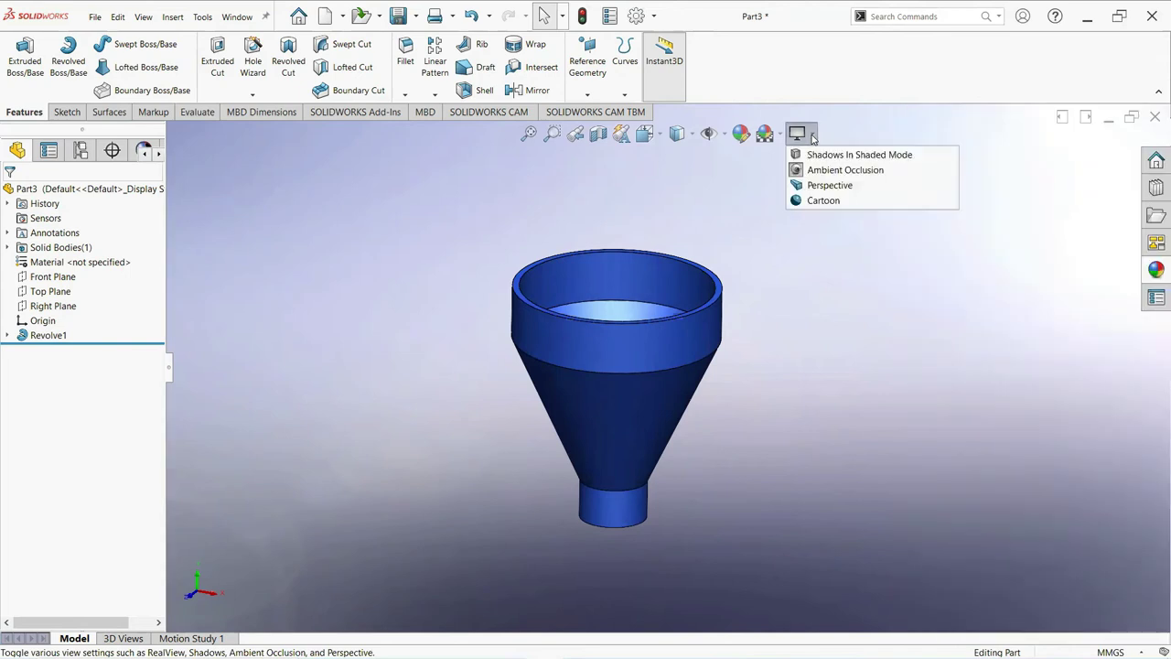
click(812, 202)
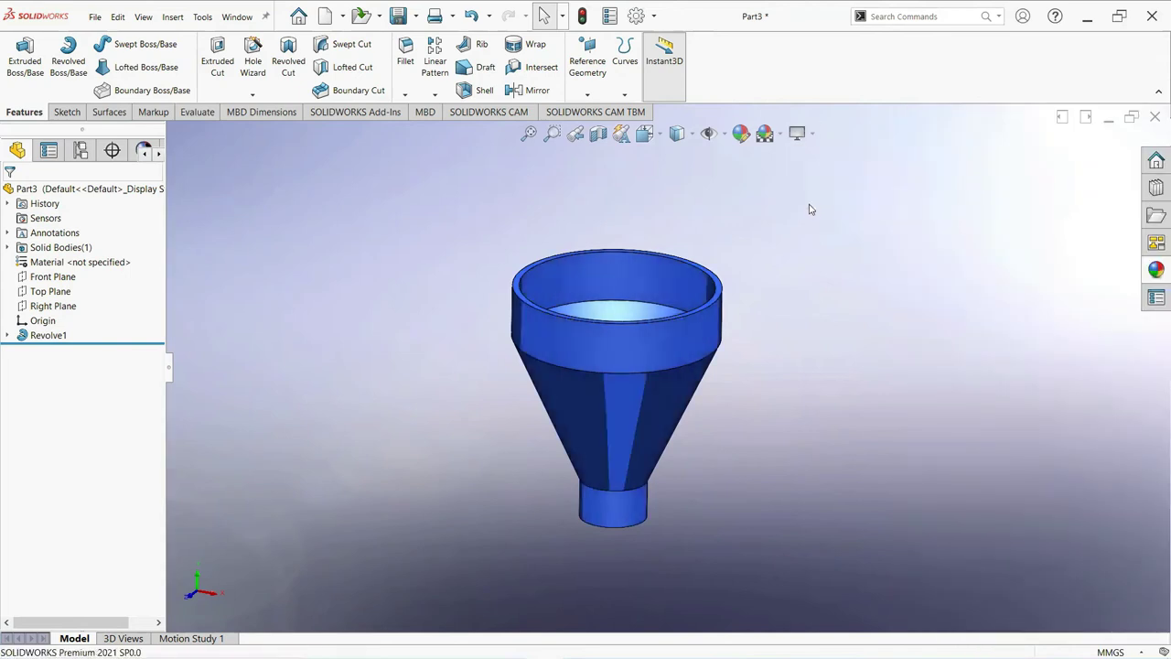
middle_drag(810, 210, 799, 207)
click(809, 137)
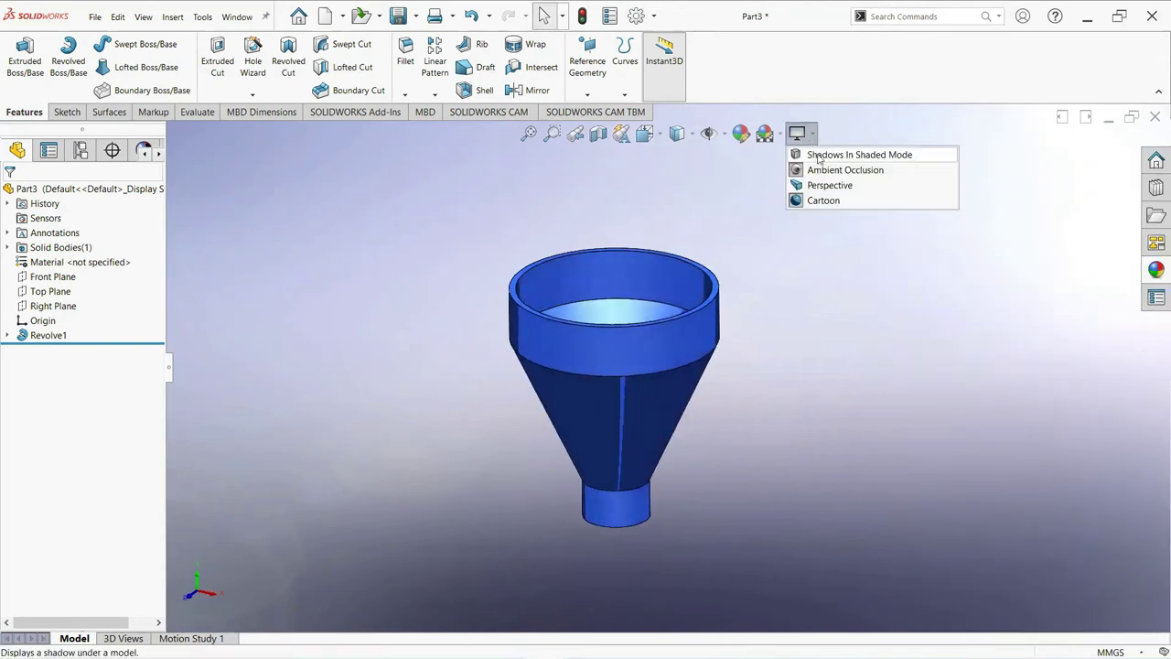
click(834, 157)
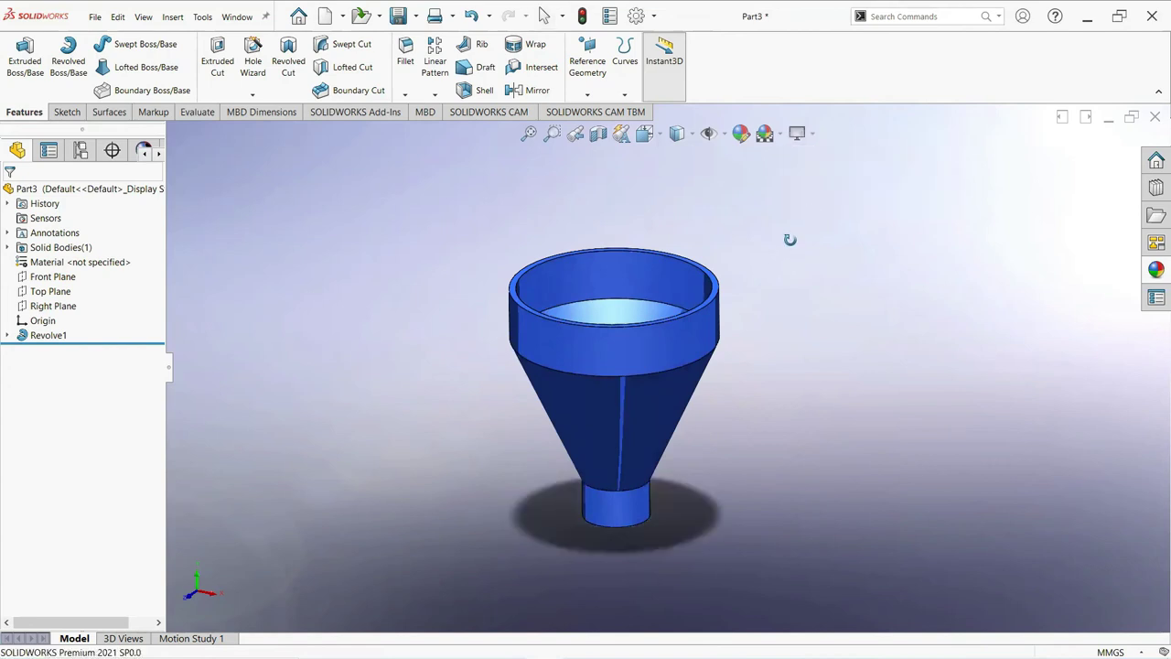
middle_drag(790, 241, 795, 257)
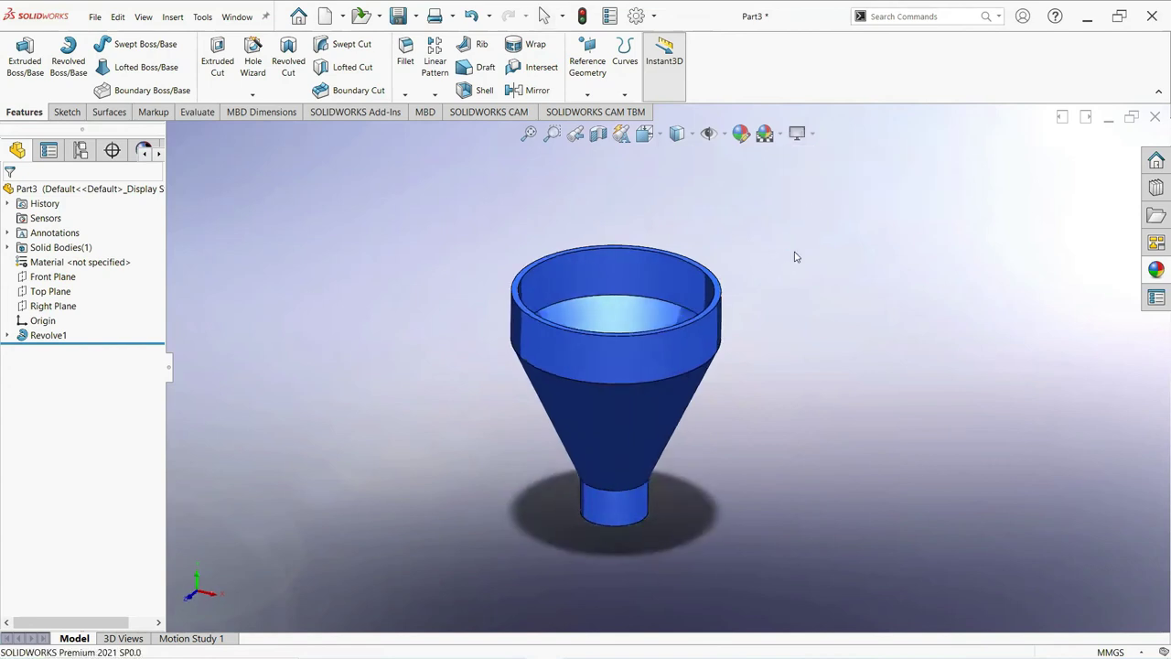
Step: Save the part as 'hopper' on the Desktop, then close the hopper document
click(97, 18)
key(ctrl+s)
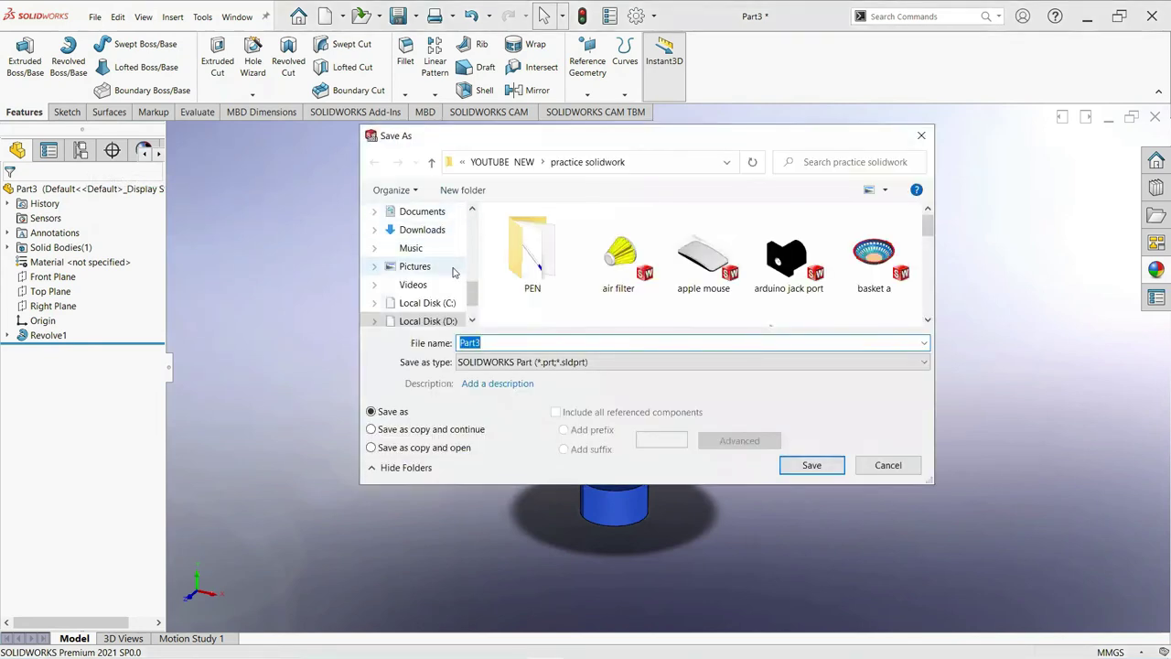
scroll(452, 272, up, 10)
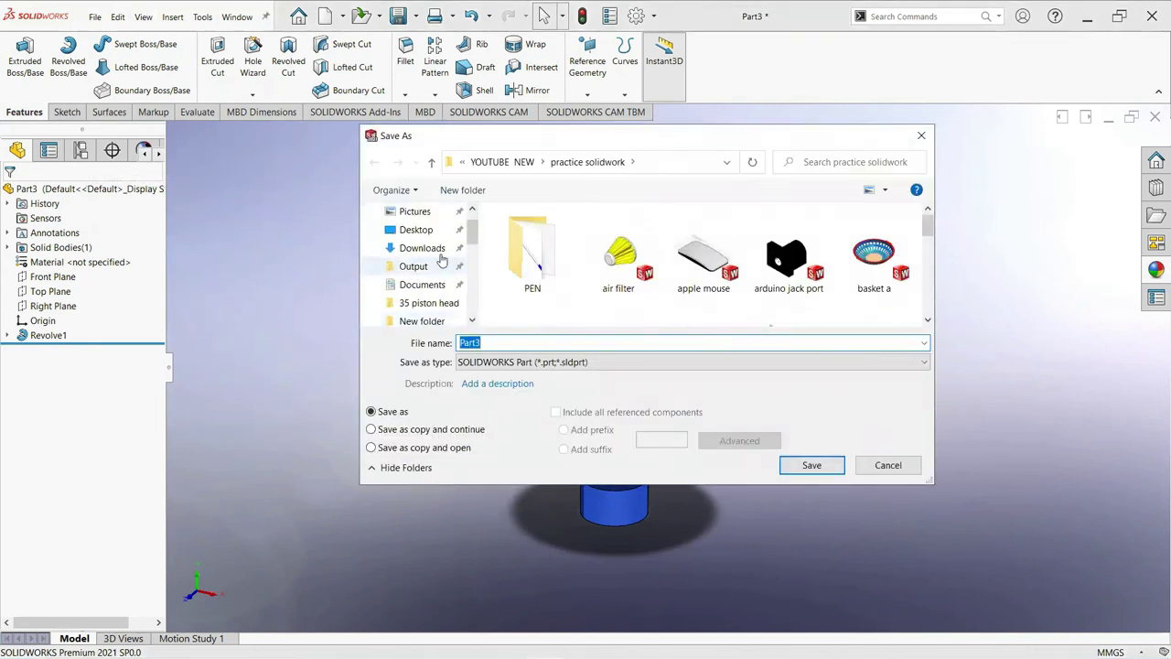
click(417, 230)
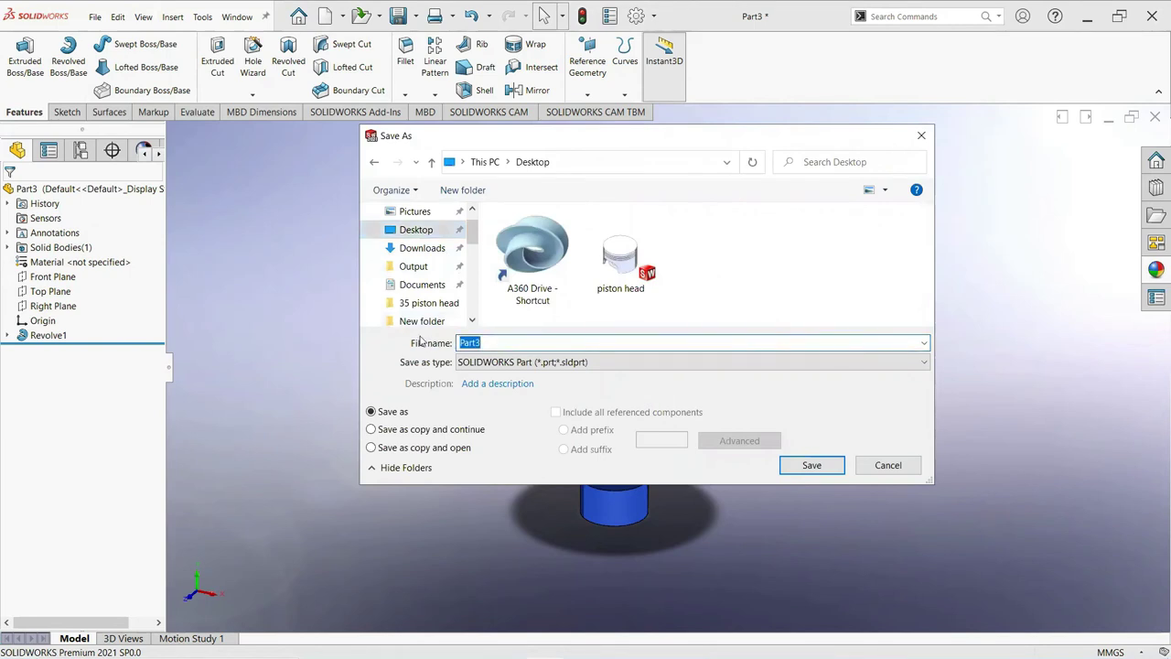
text(hp)
key(Return)
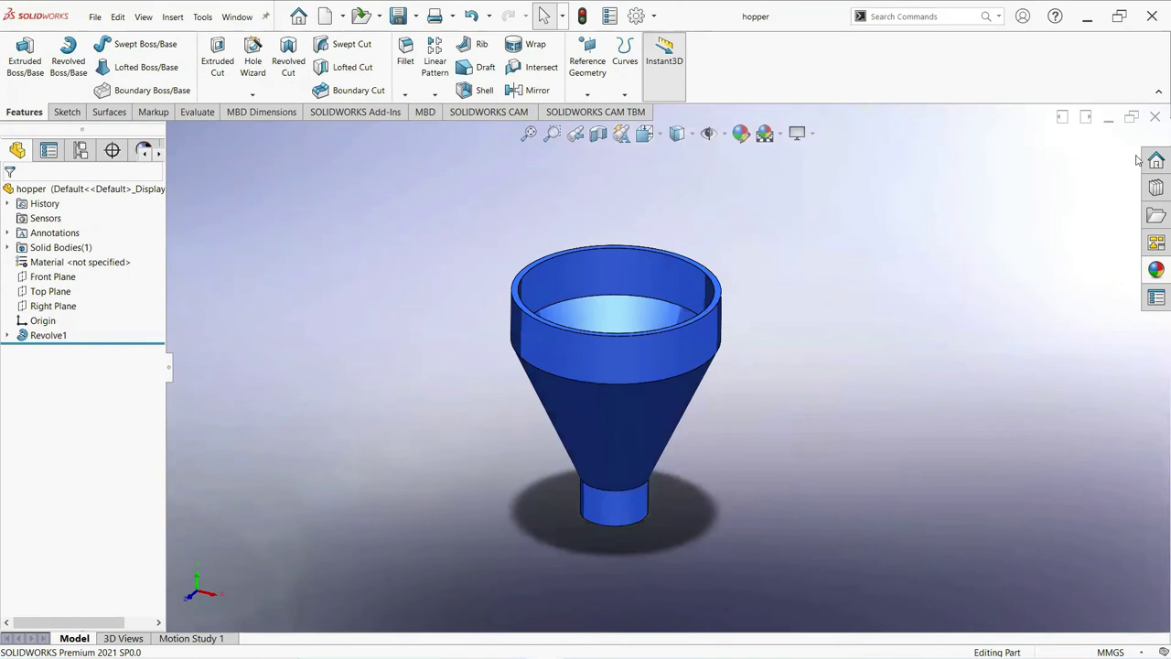
click(1156, 117)
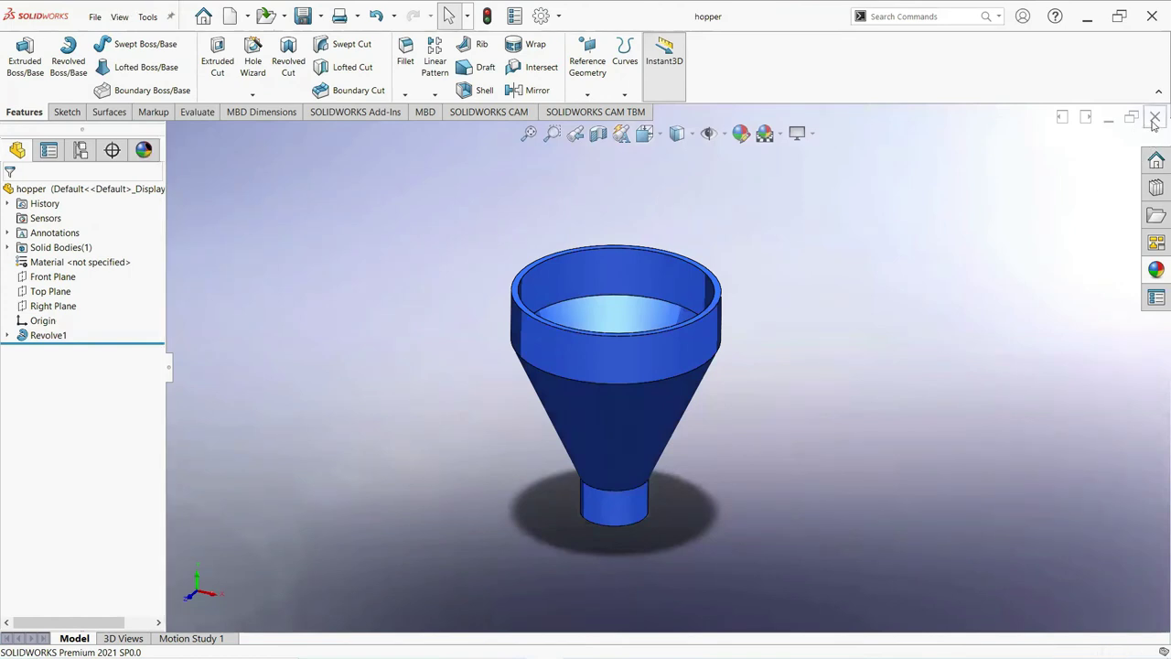
Step: Minimize SOLIDWORKS and start SOLIDWORKS Composer 2021 from its desktop shortcut
click(1087, 18)
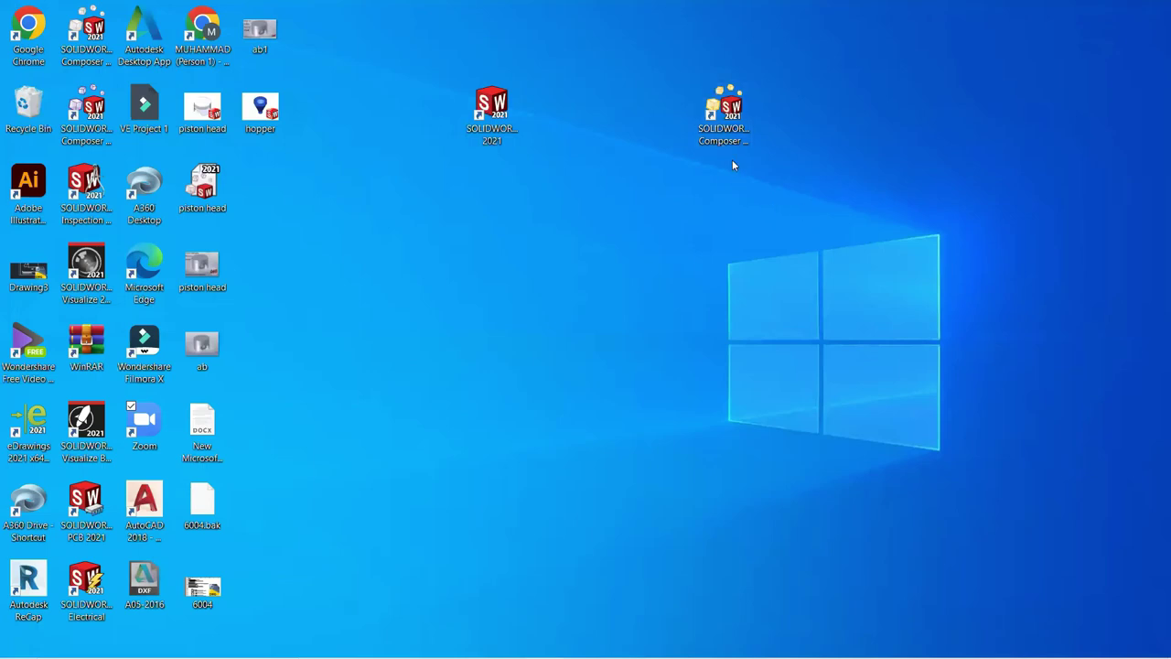
click(733, 135)
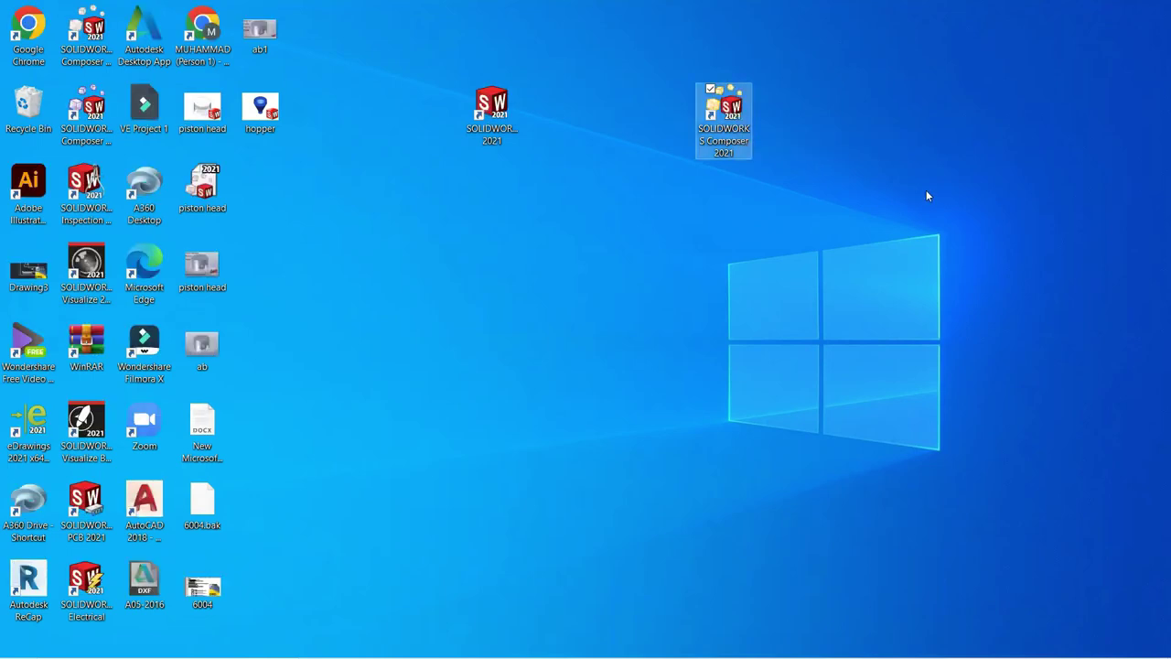
key(Return)
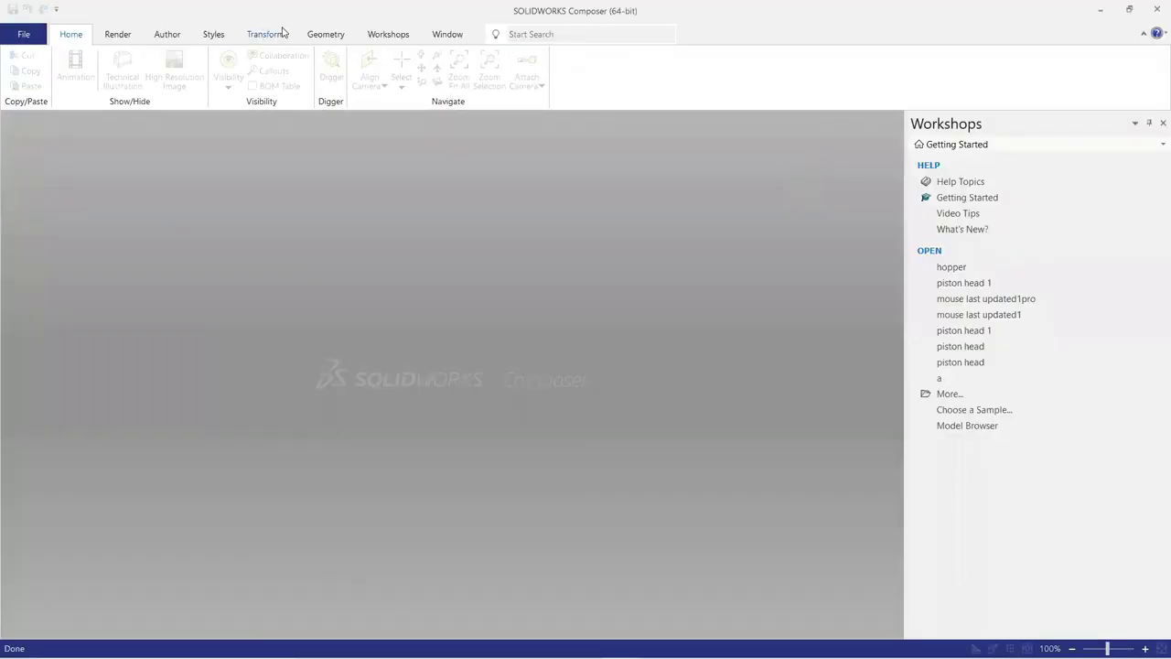
Step: Open the hopper part file from the Desktop in Composer
click(28, 36)
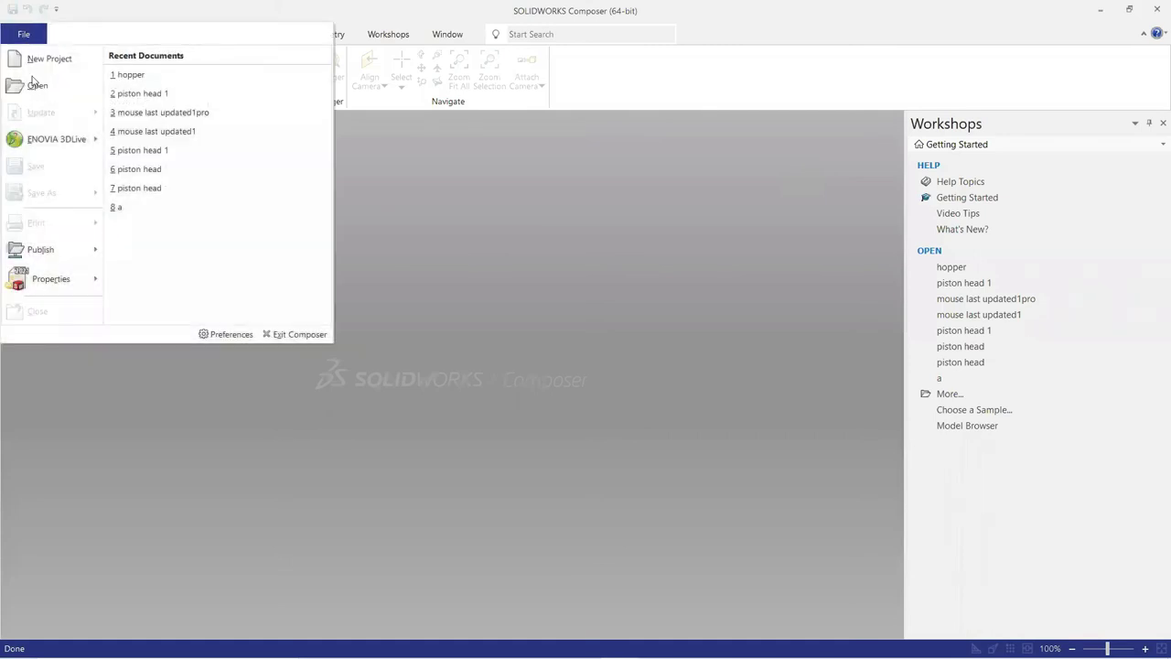
click(35, 86)
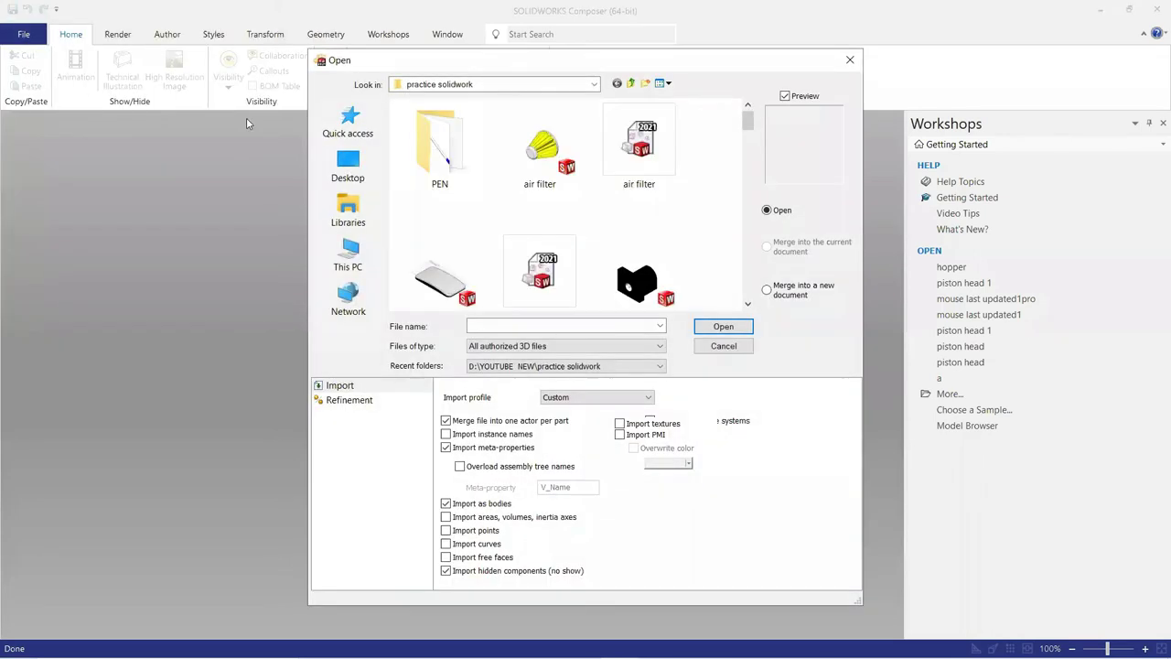
click(336, 167)
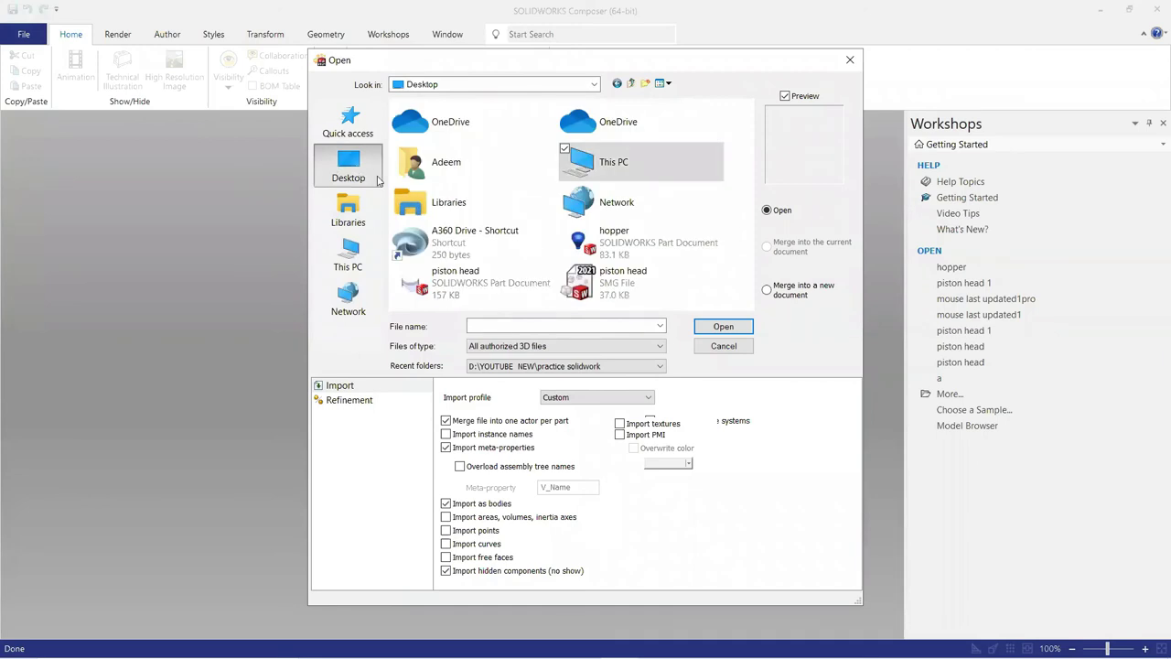
click(615, 255)
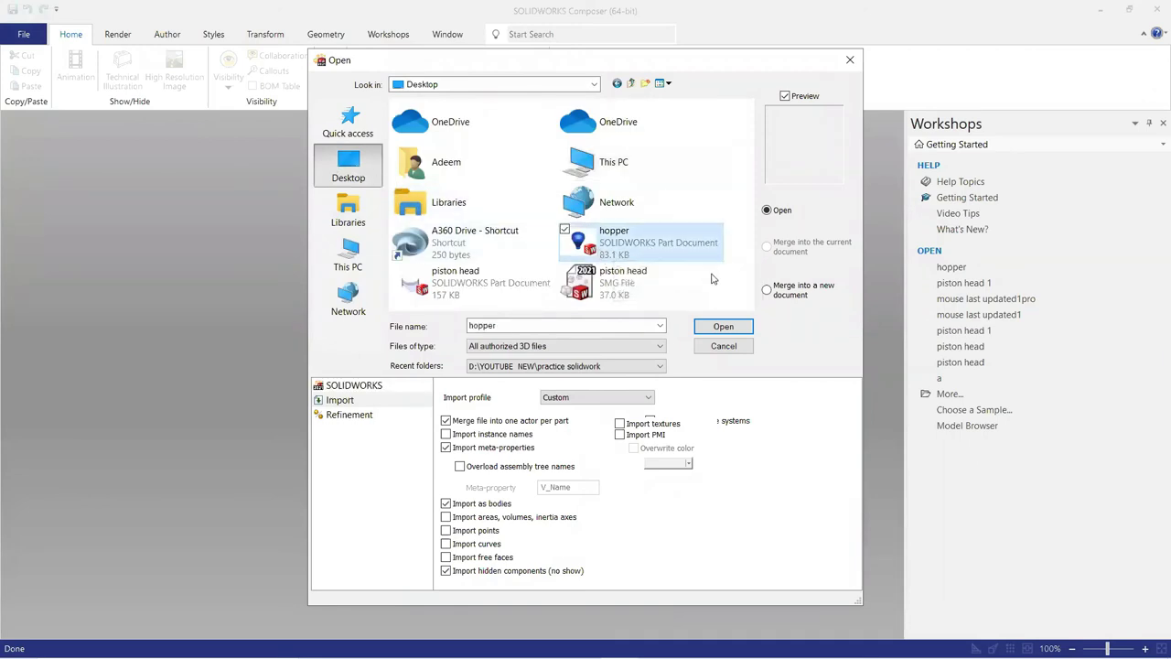
click(724, 327)
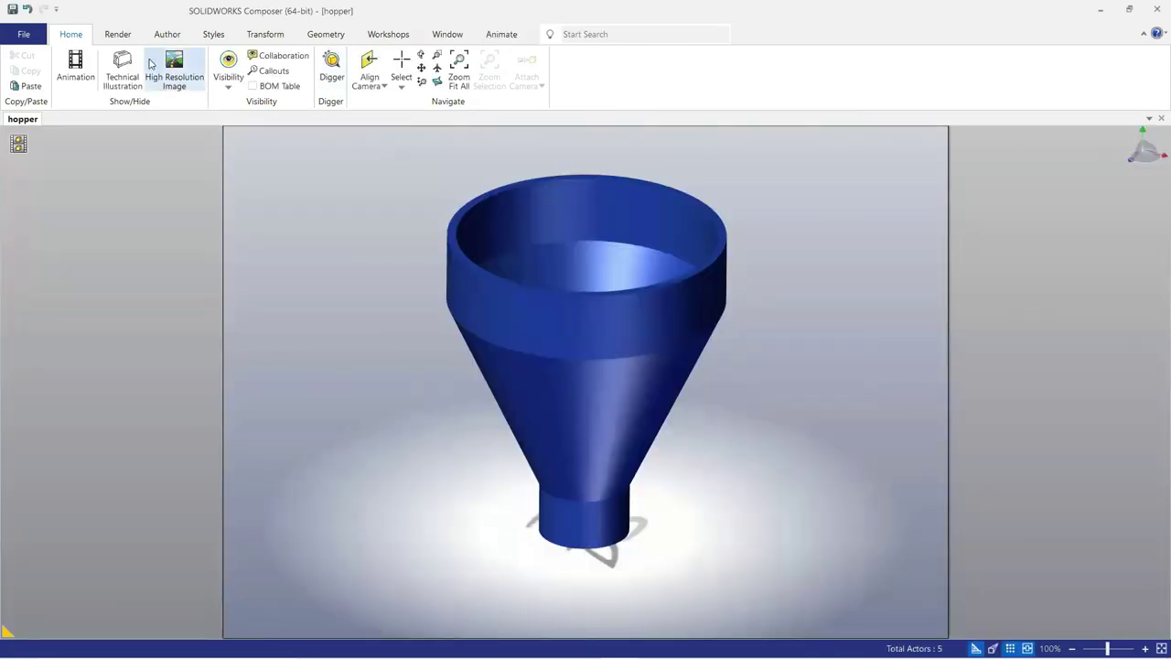
Step: Turn on Ground Mirror and Ambient Occlusion in the render options, leaving the ground shadow off
click(129, 37)
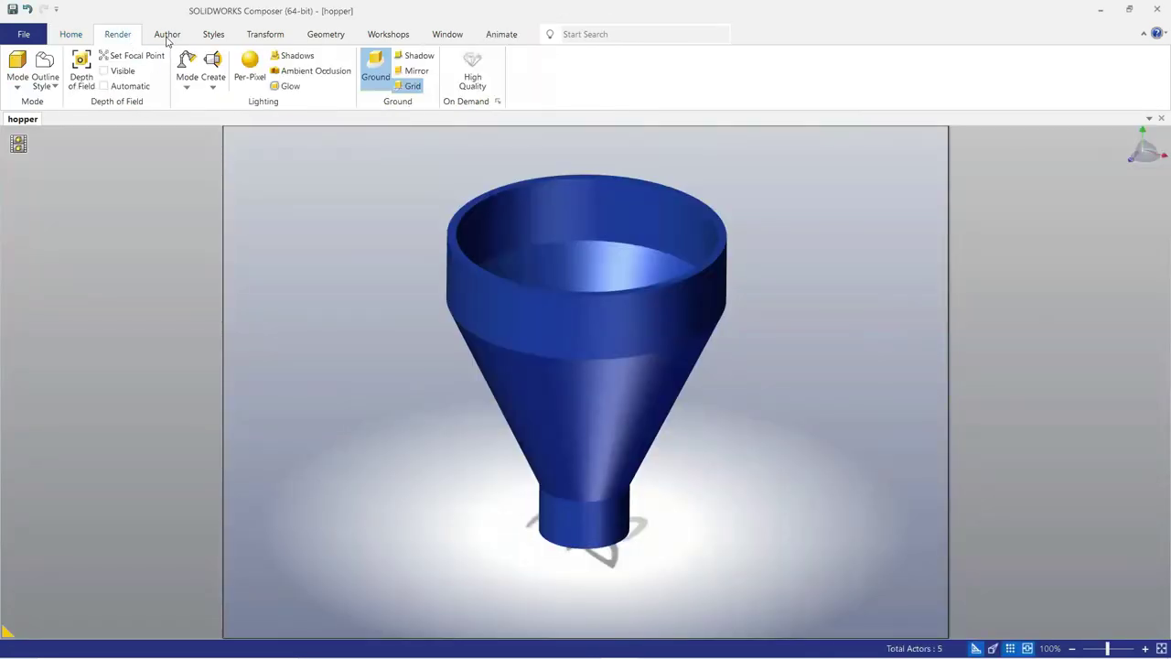
click(413, 70)
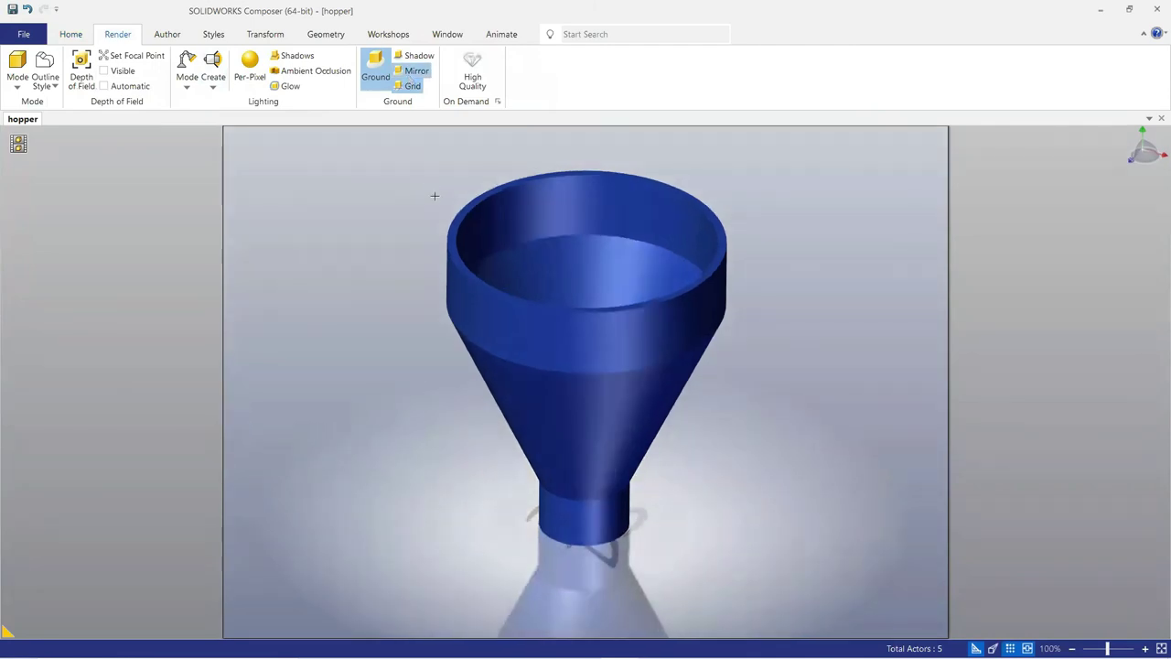
scroll(432, 193, down, 1)
click(411, 58)
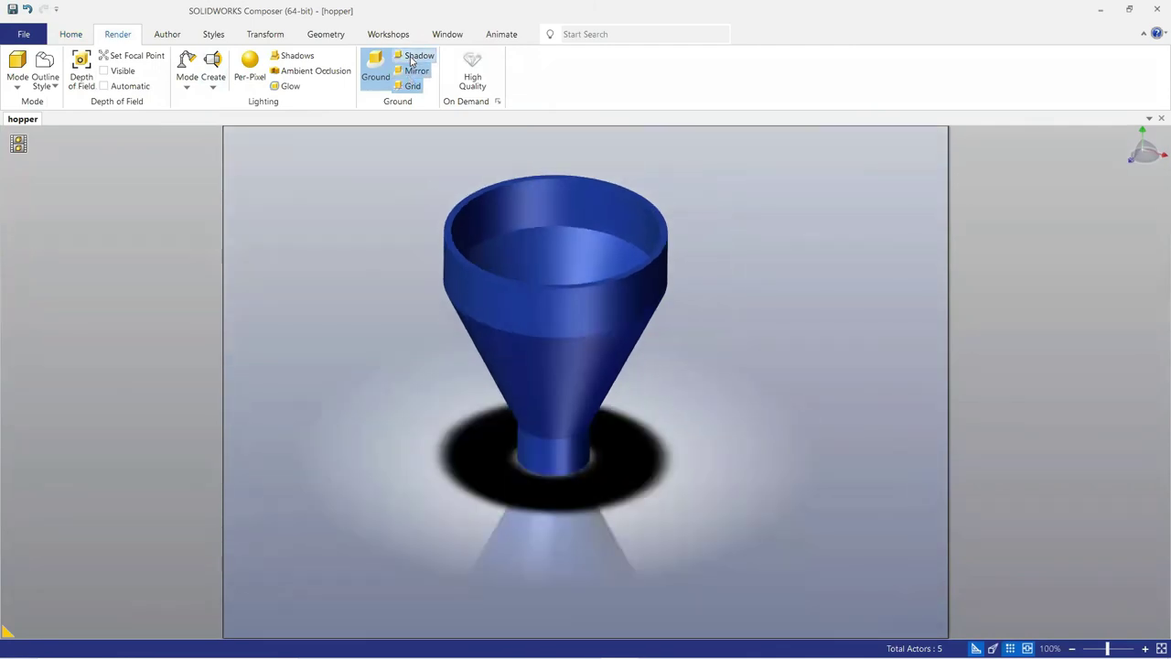
click(411, 61)
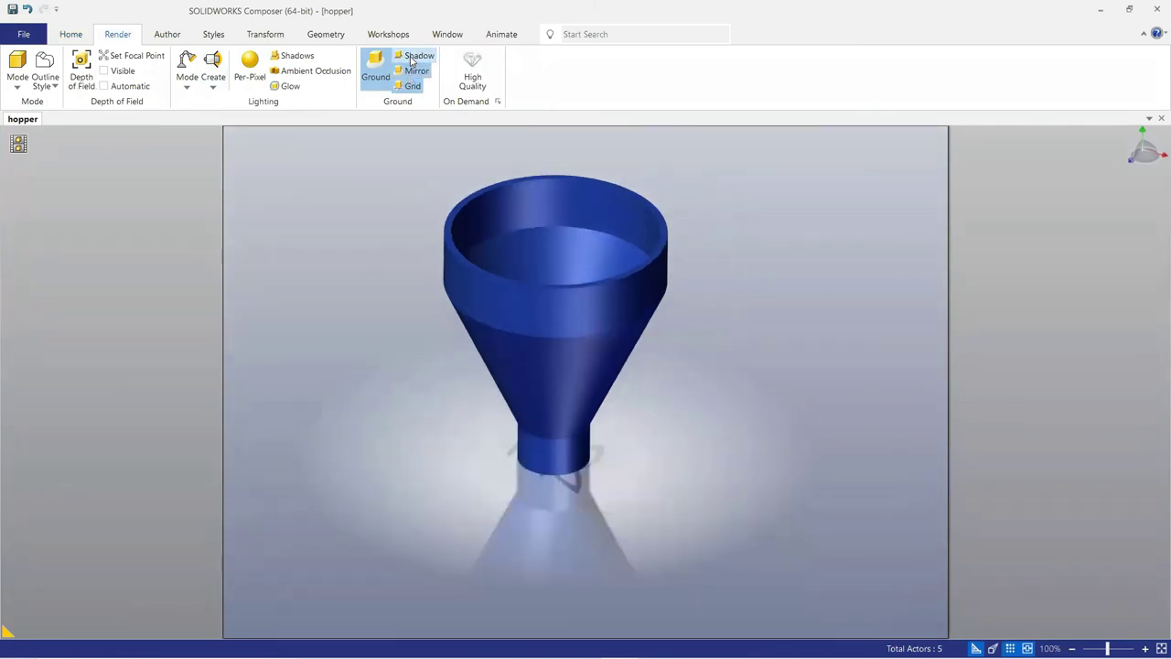
click(314, 71)
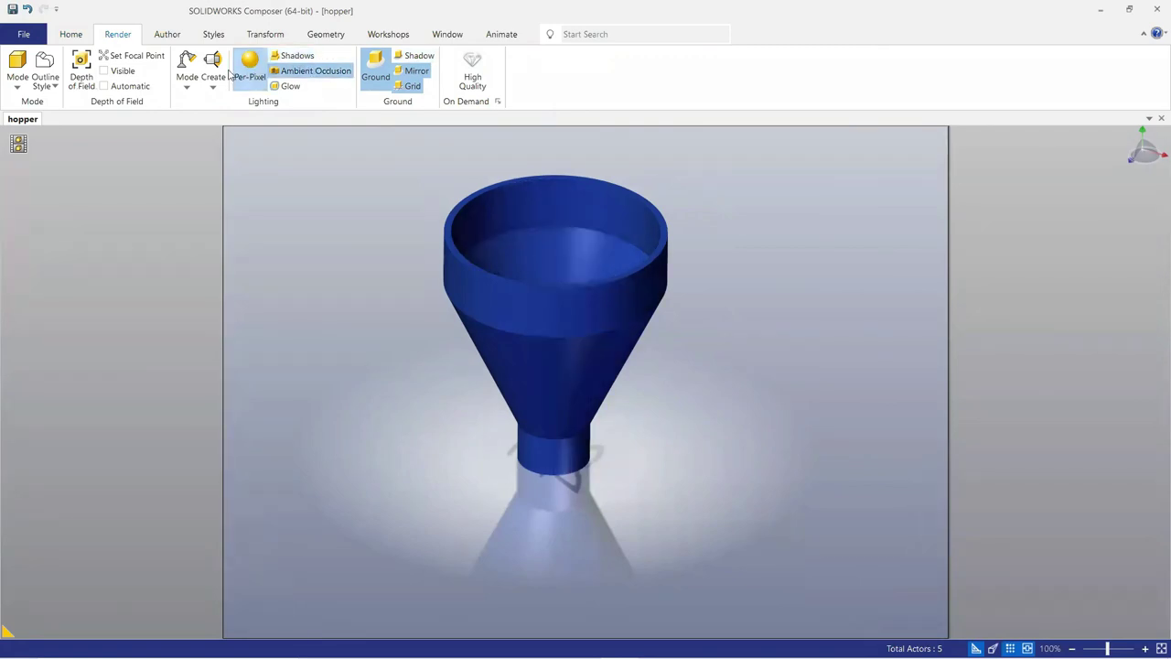
Step: Try the High Contrast, Medium (2 Lights) and Metal (3 Lights) lighting presets
click(187, 78)
click(230, 186)
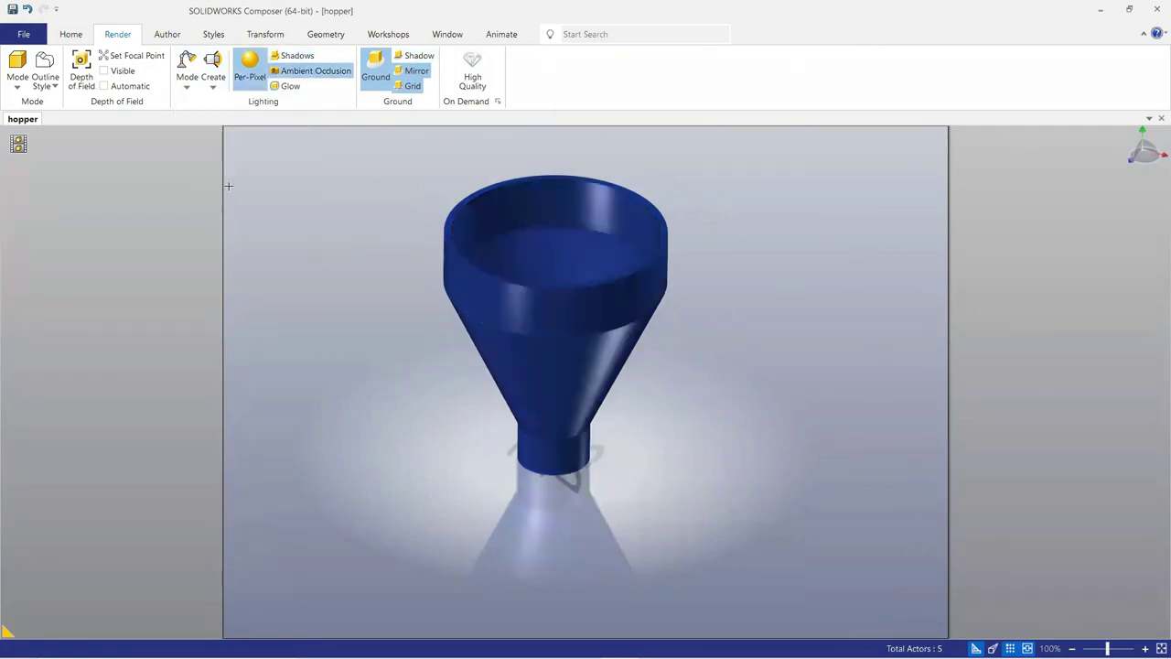
drag(335, 206, 461, 153)
scroll(488, 162, up, 3)
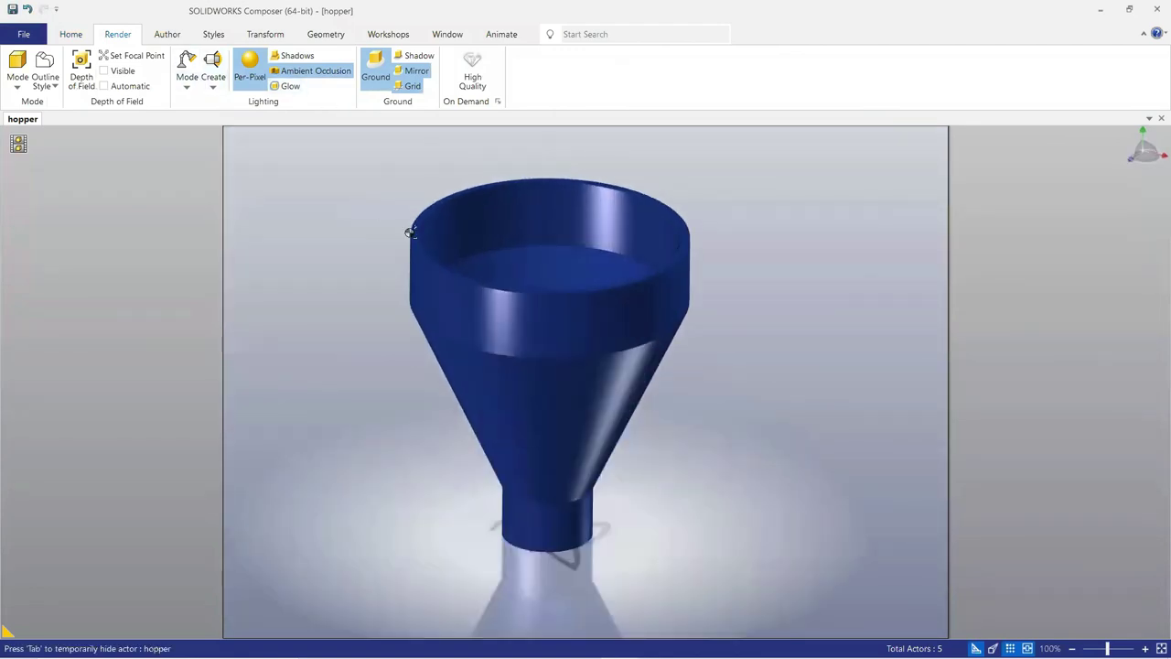
click(187, 86)
click(210, 119)
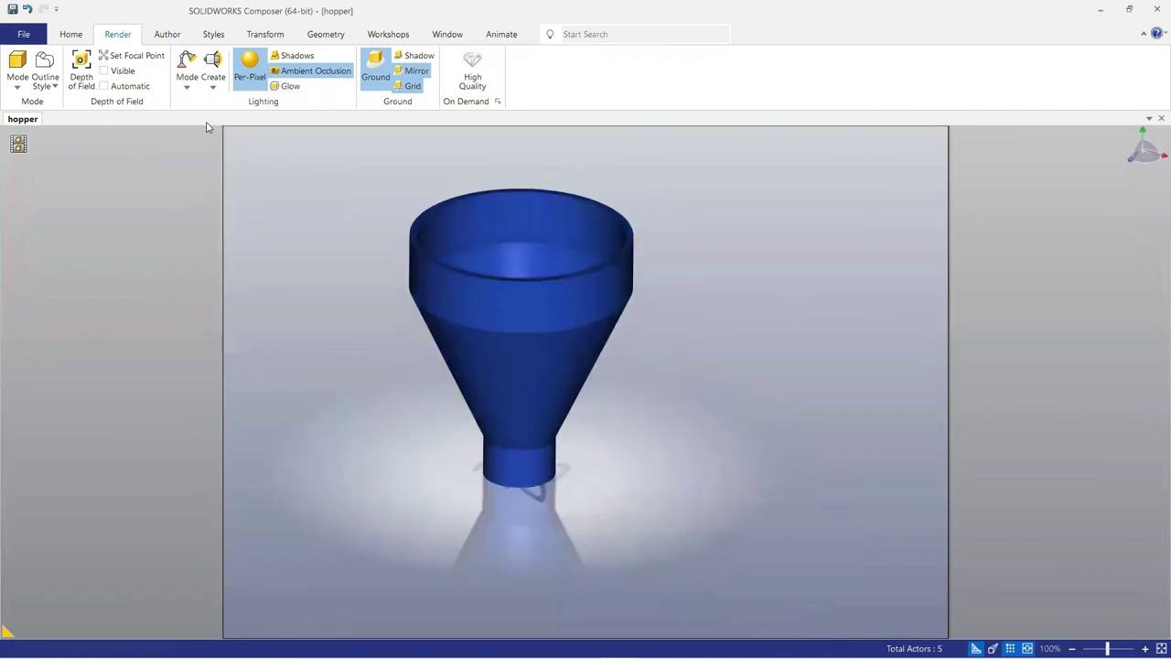
click(186, 86)
click(203, 134)
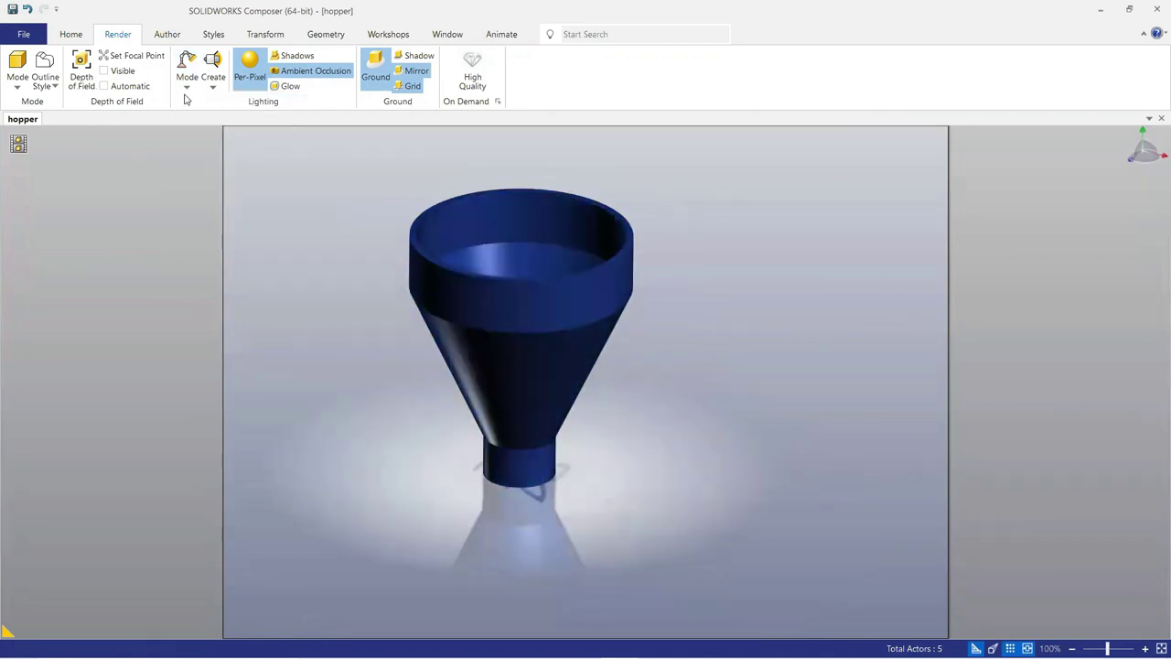
click(187, 88)
click(207, 151)
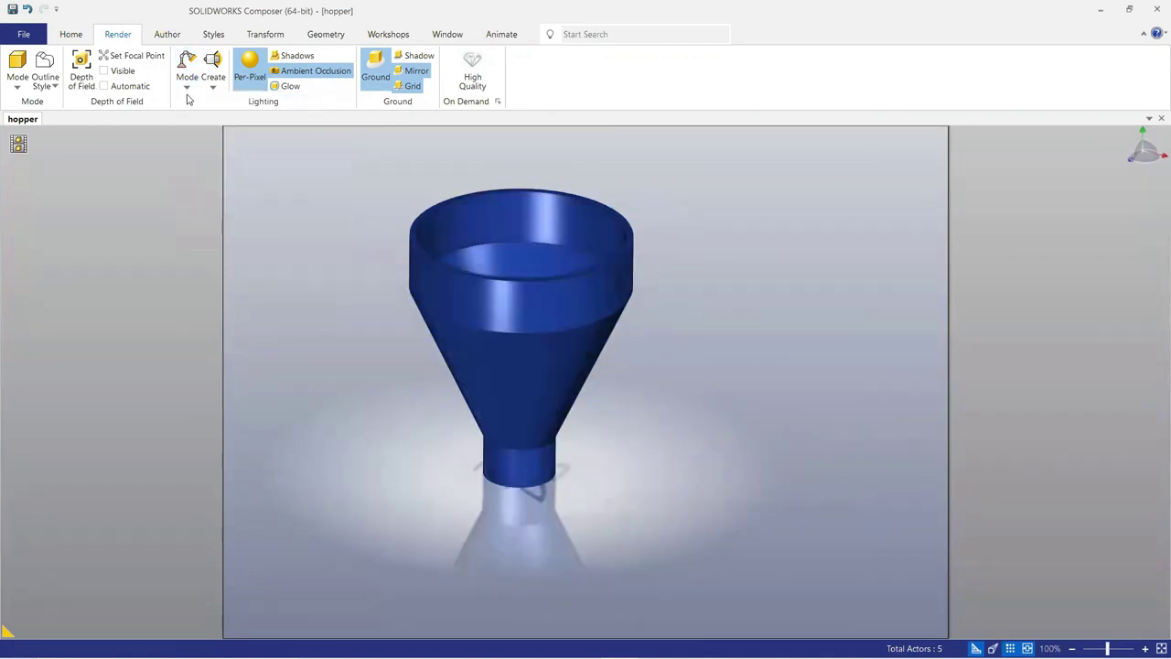
Step: Settle on a brighter metallic lighting preset and orbit the hopper to view it
click(187, 88)
click(227, 183)
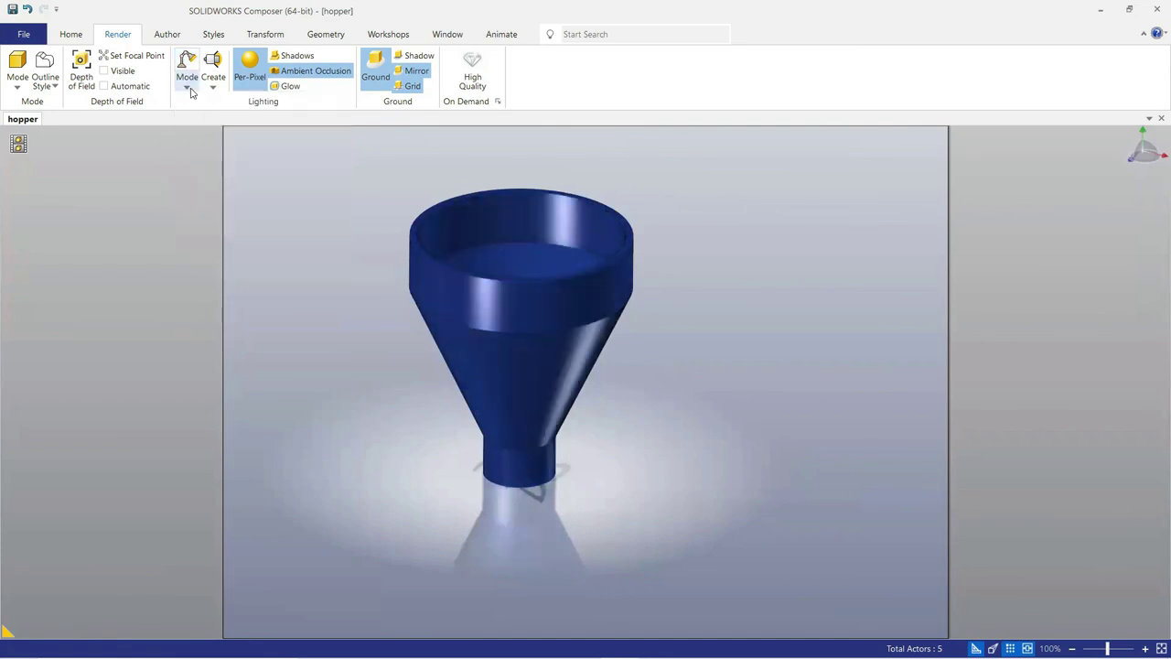
click(188, 88)
click(235, 196)
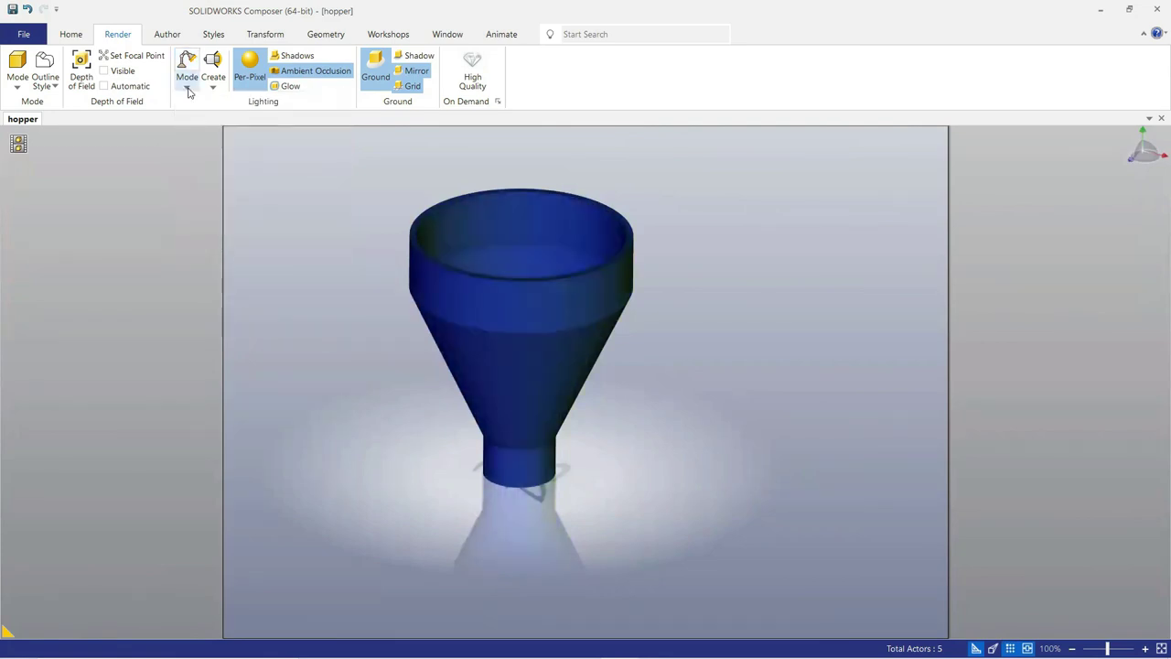
click(187, 89)
click(231, 183)
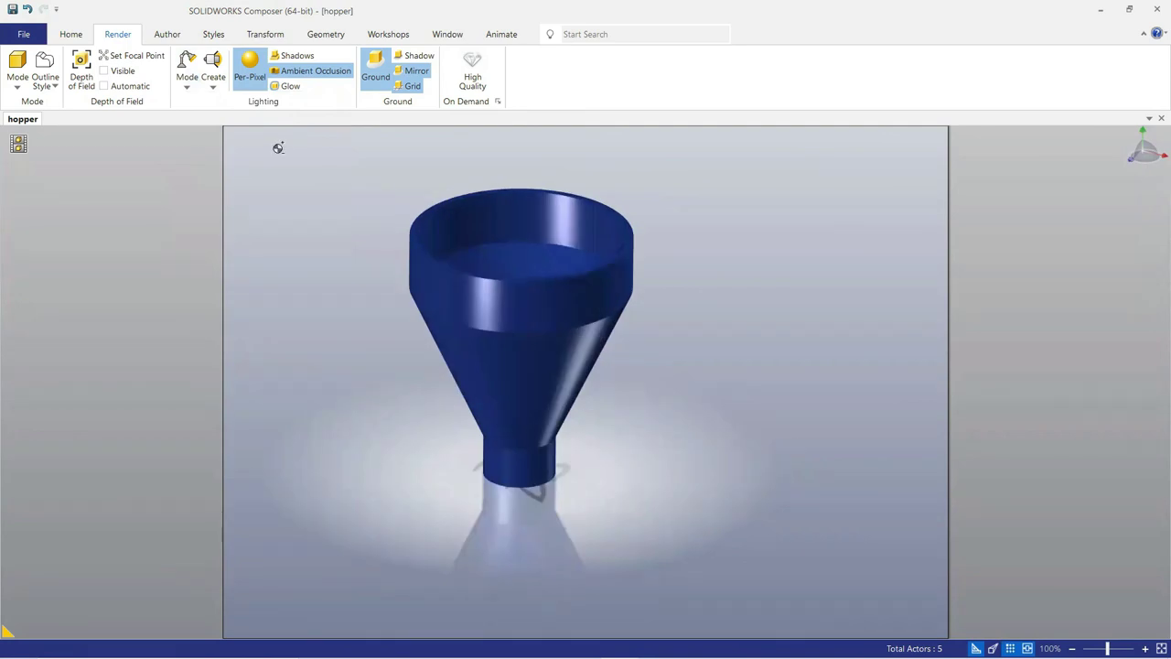
drag(278, 147, 292, 167)
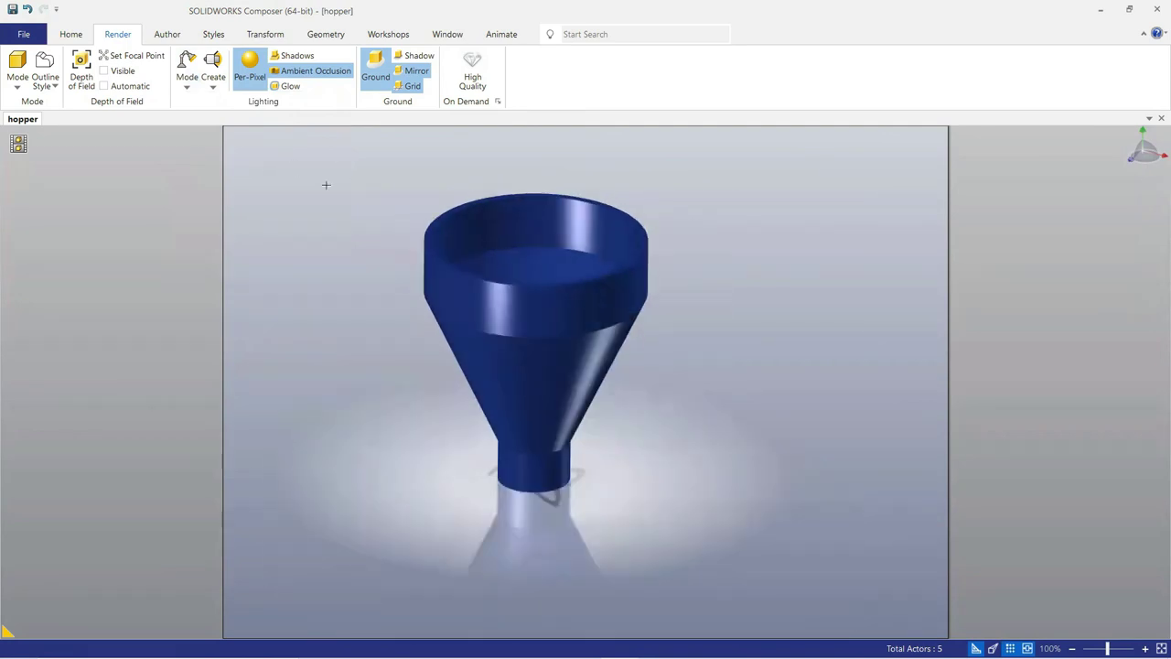
drag(355, 200, 329, 203)
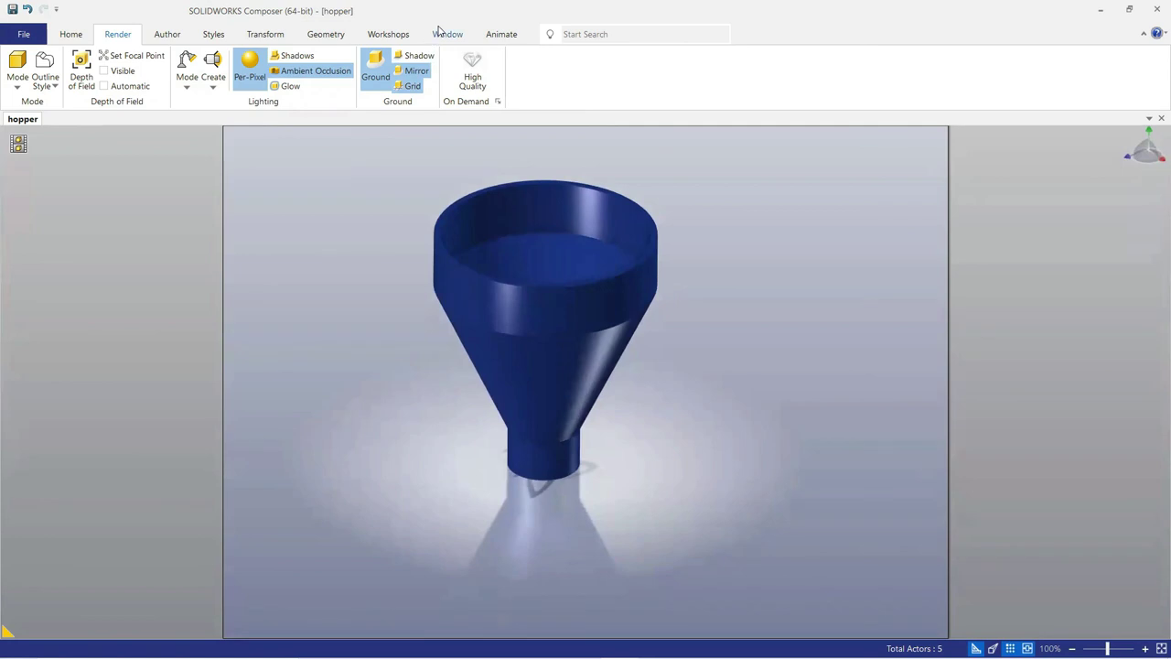